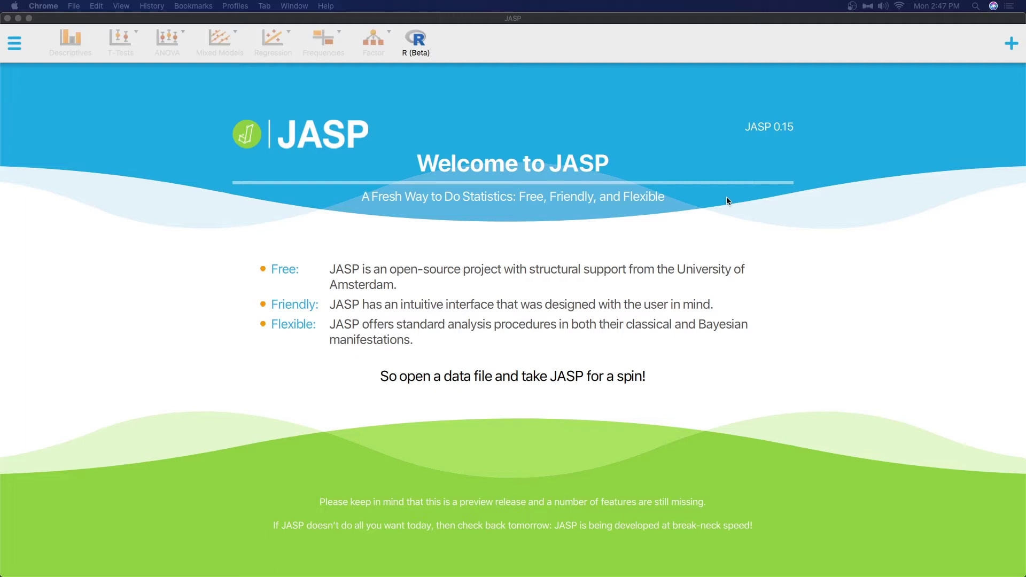
Open the main menu on the JASP 0.15 welcome screen.
left_click(604, 253)
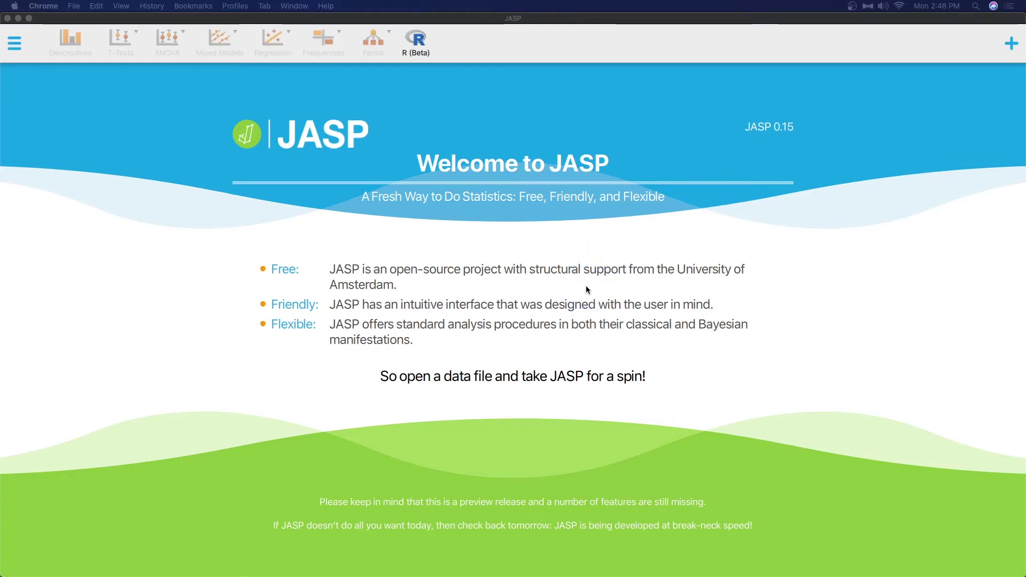
left_click(718, 259)
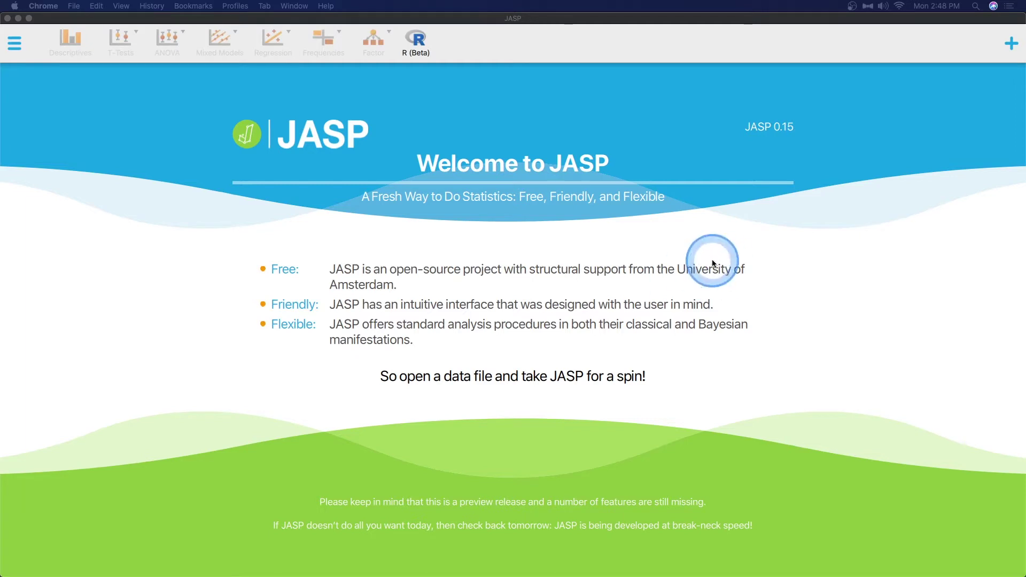
left_click(643, 344)
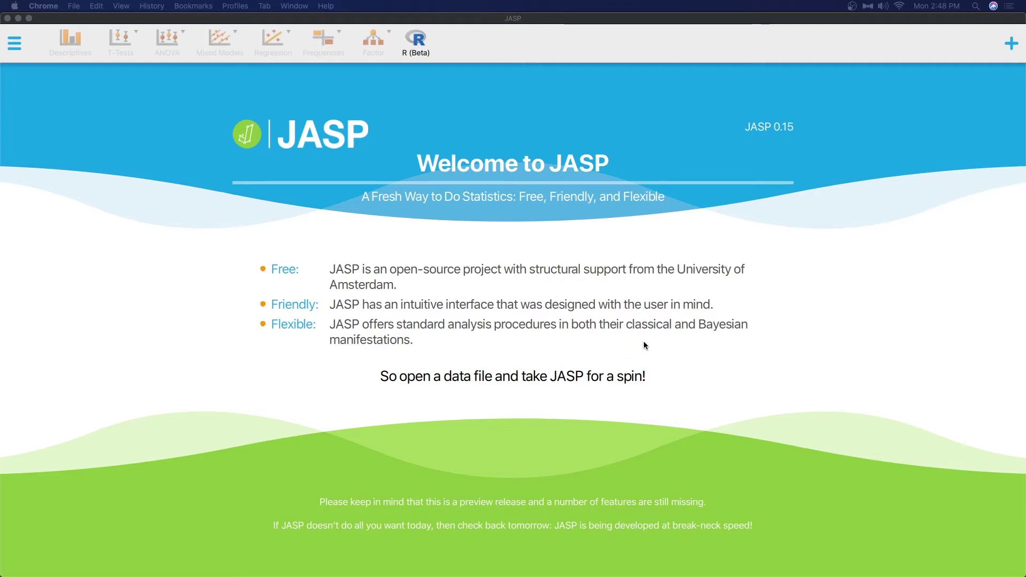
left_click(15, 44)
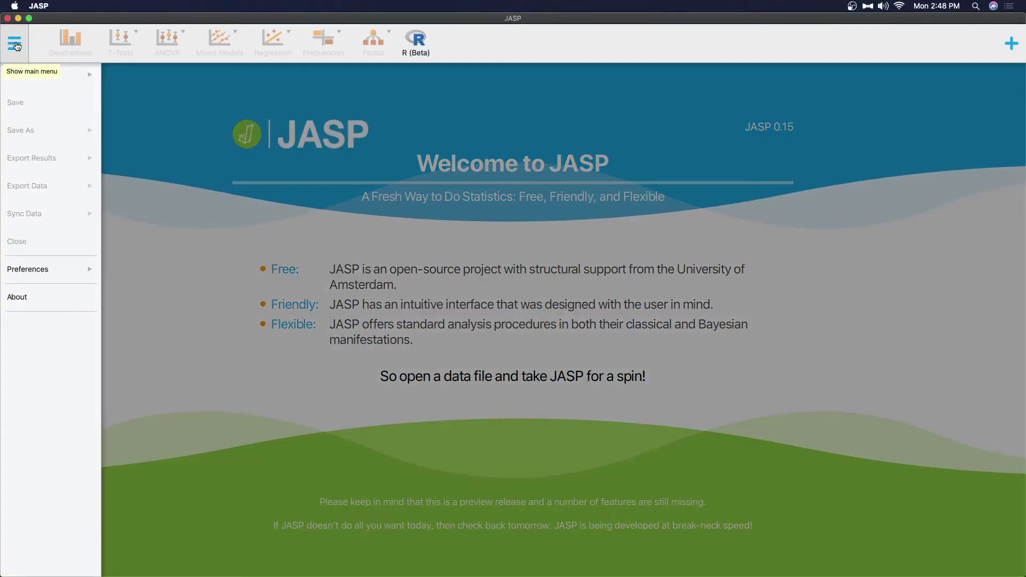
Open the Sleep dataset from Data Library > 1. Descriptives.
left_click(137, 171)
left_click(458, 162)
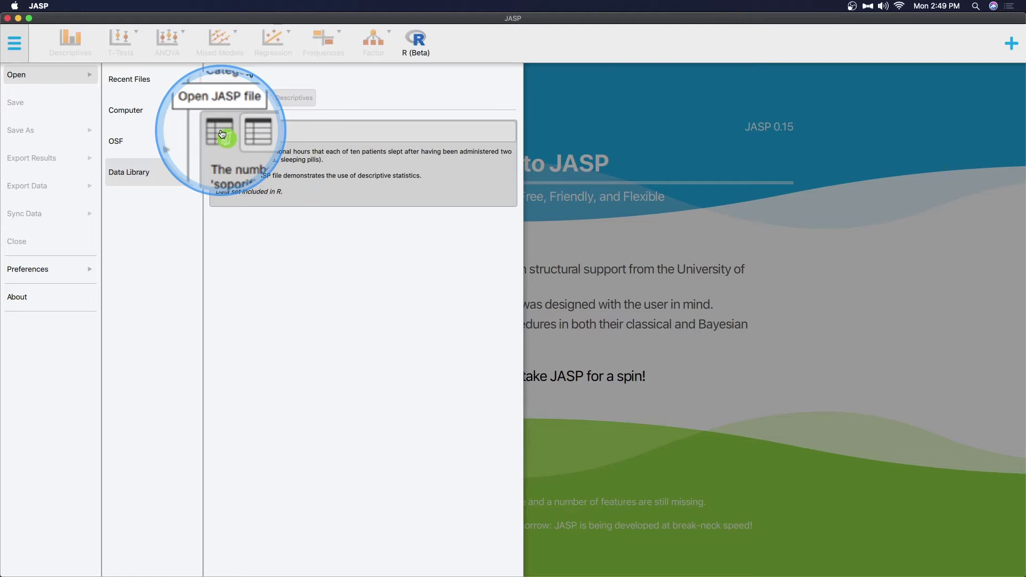
left_click(260, 133)
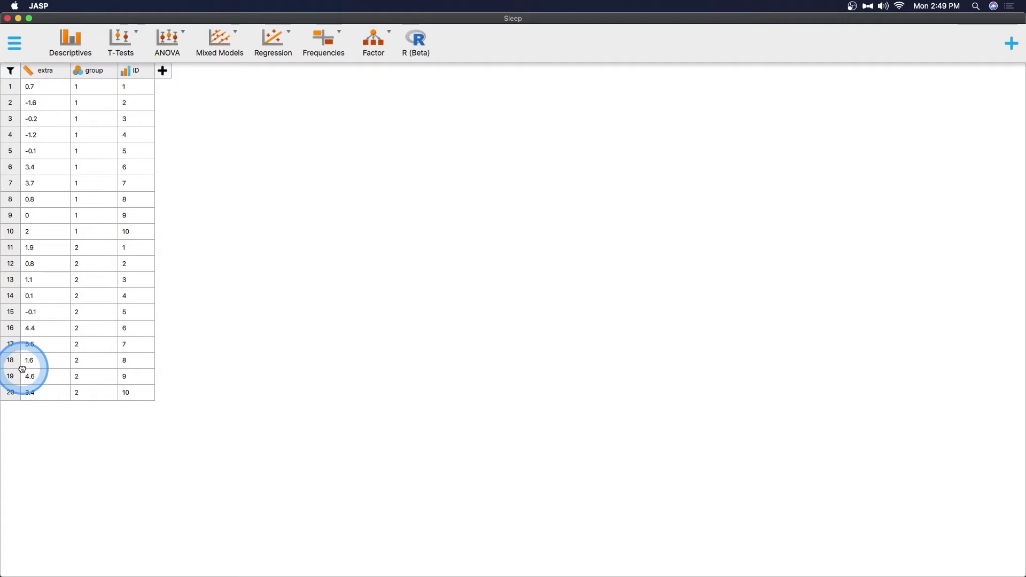
Start a Descriptives analysis with extra as the analysed variable.
left_click(27, 263)
left_click(77, 454)
left_click(87, 394)
left_click(83, 165)
left_click(72, 38)
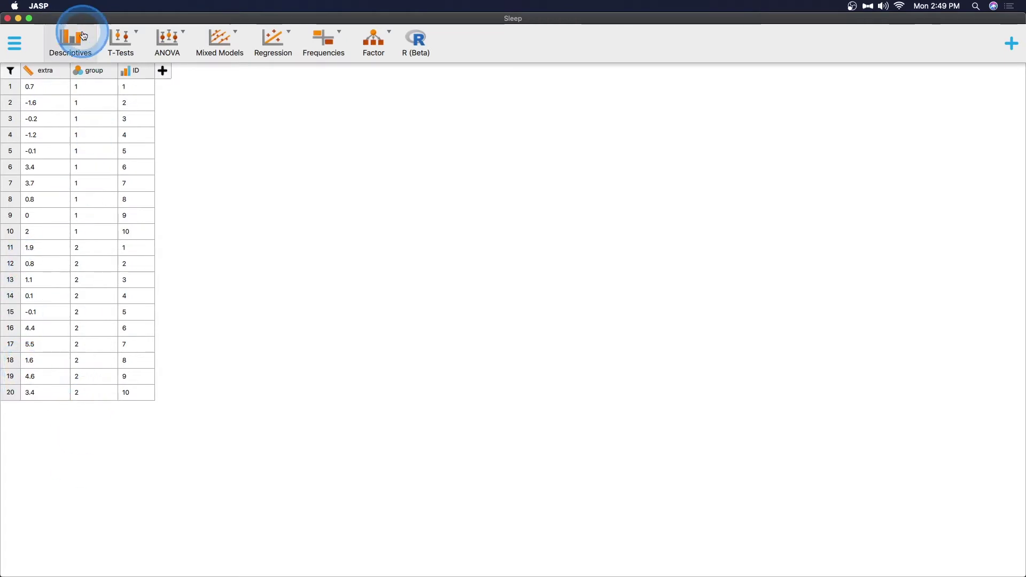
left_click(264, 510)
left_click(301, 528)
left_click(262, 338)
left_click(77, 127)
left_click(119, 105)
left_click(178, 112)
Expand the Statistics and Plots sections of the Descriptives options.
left_click(178, 228)
left_click(558, 300)
left_click(505, 197)
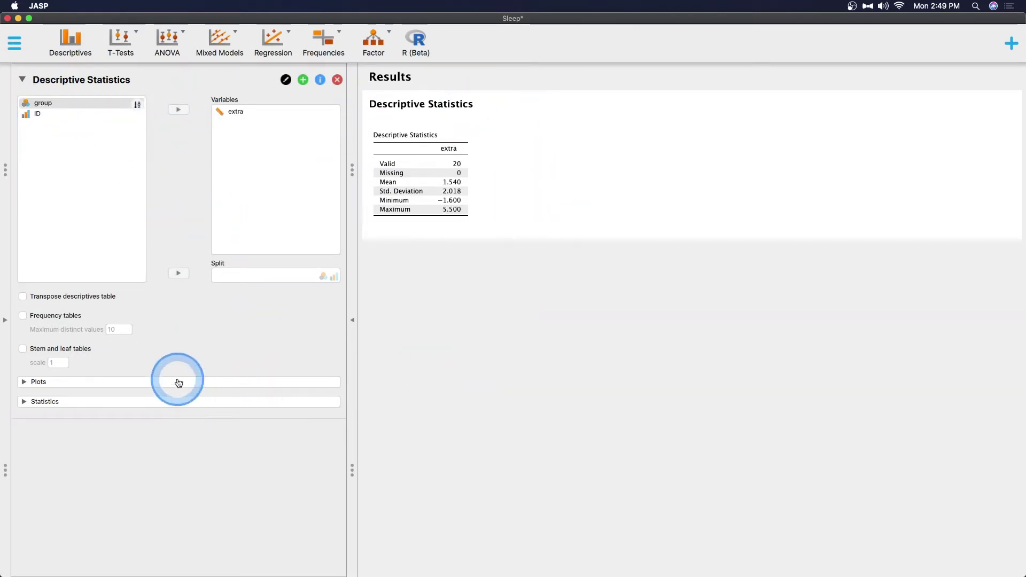
left_click(161, 401)
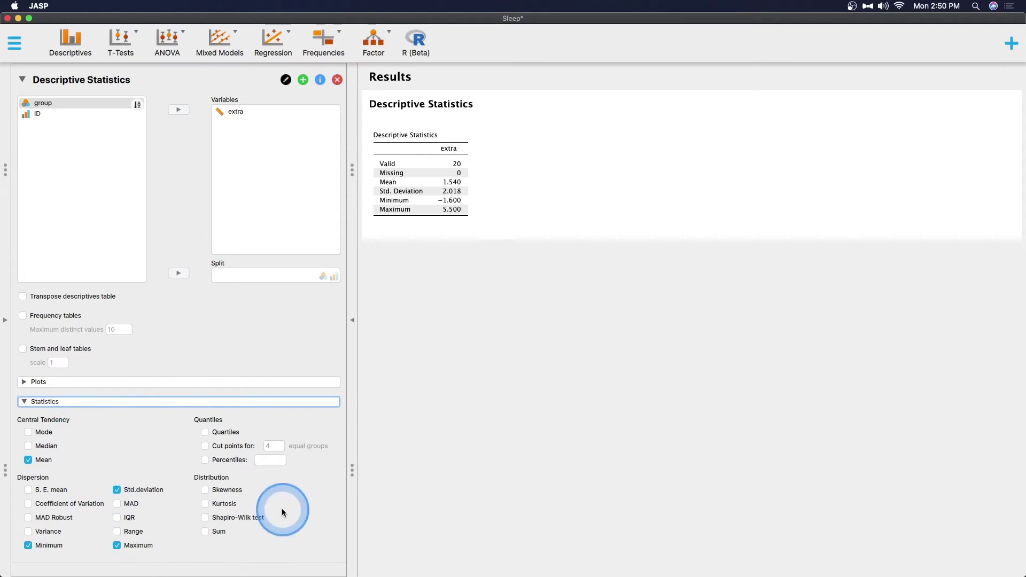
left_click(142, 384)
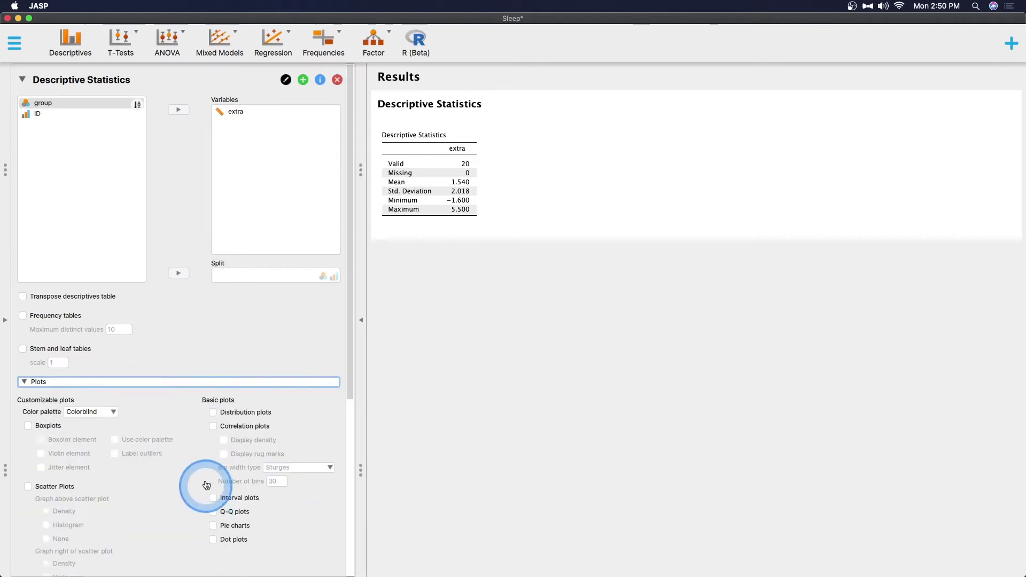
scroll(172, 406, "down", 5)
scroll(172, 407, "down", 1)
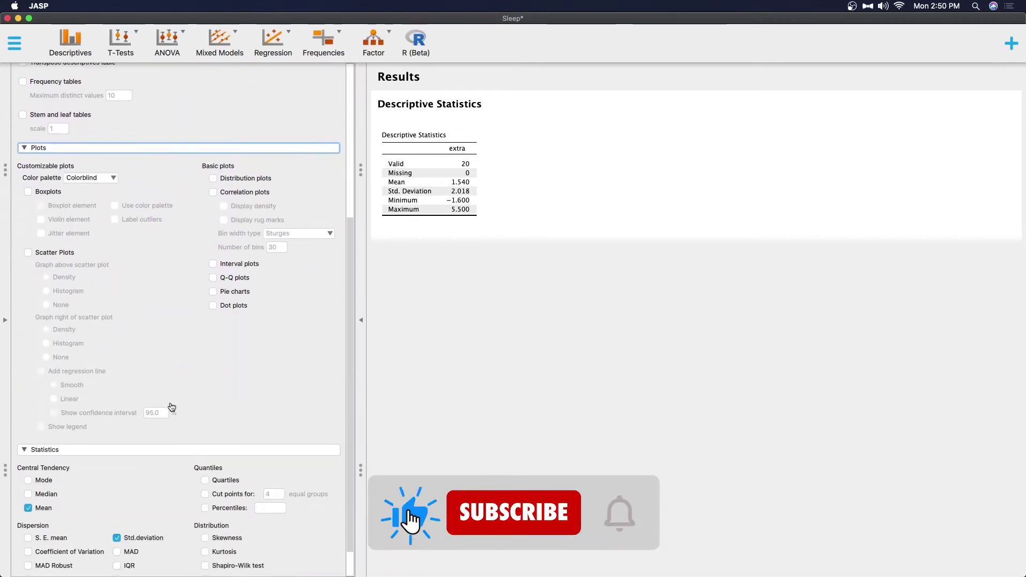
Add a dot plot of extra, enlarge it, and open it in the image editor.
left_click(213, 305)
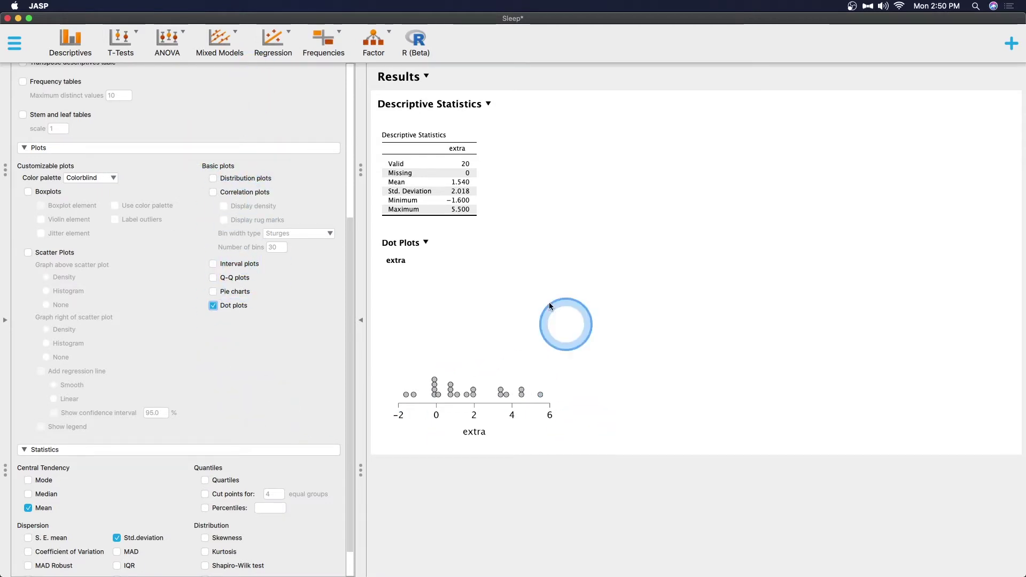
left_click_drag(552, 436, 665, 480)
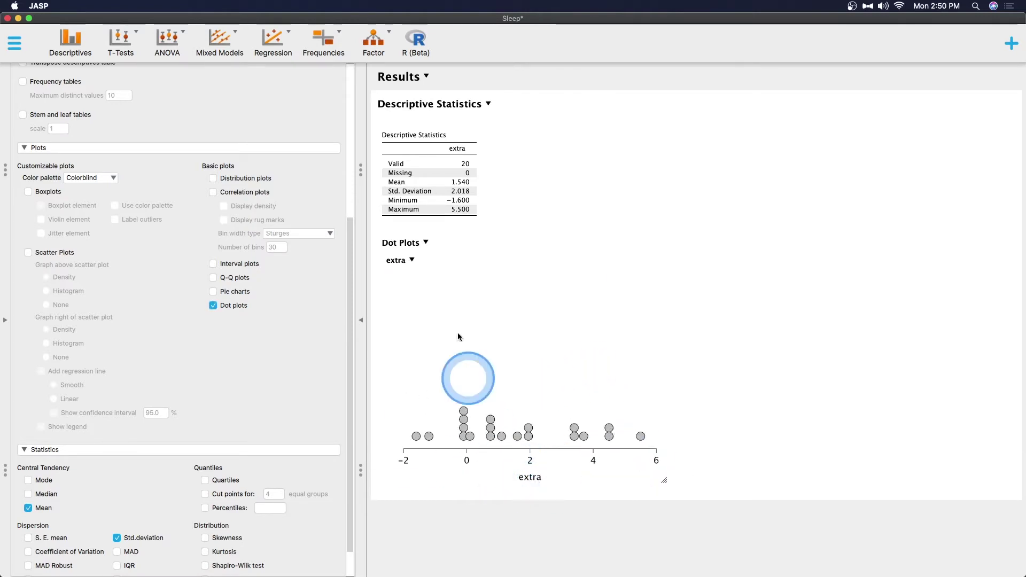
left_click(412, 262)
left_click(435, 307)
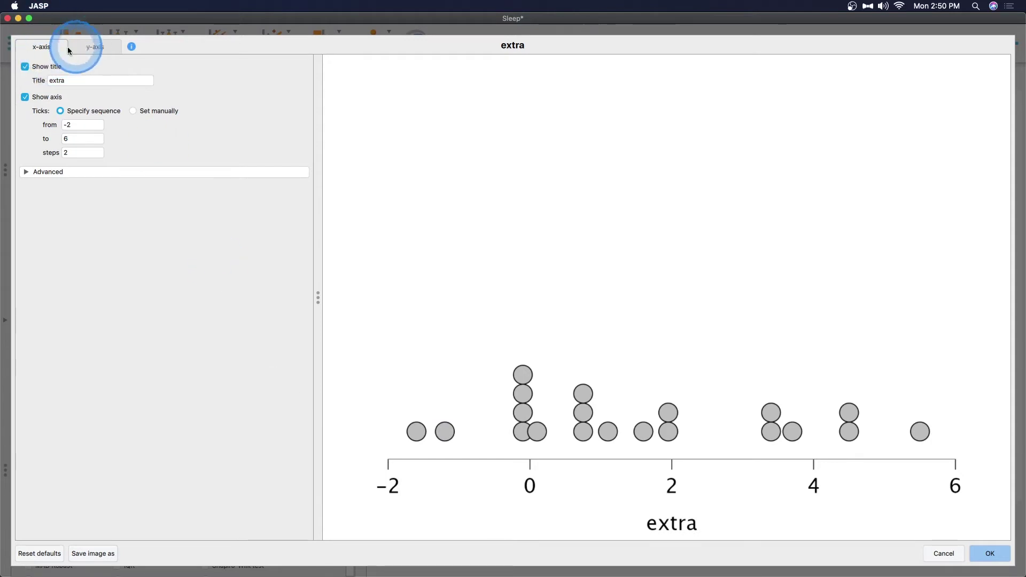
Retitle the dot plot's x-axis 'Extra Hours of Sleep'.
left_click(93, 47)
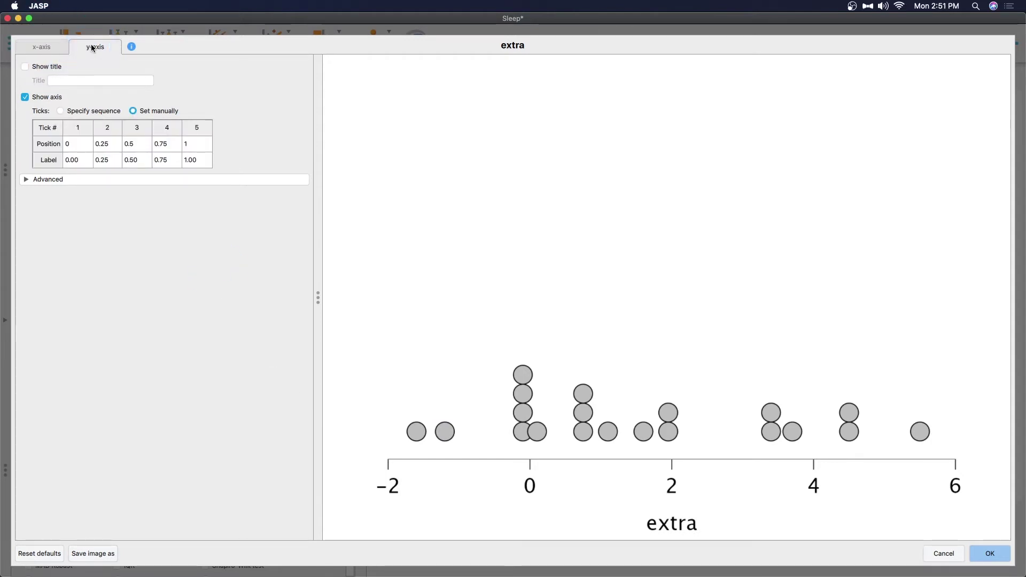
left_click(55, 47)
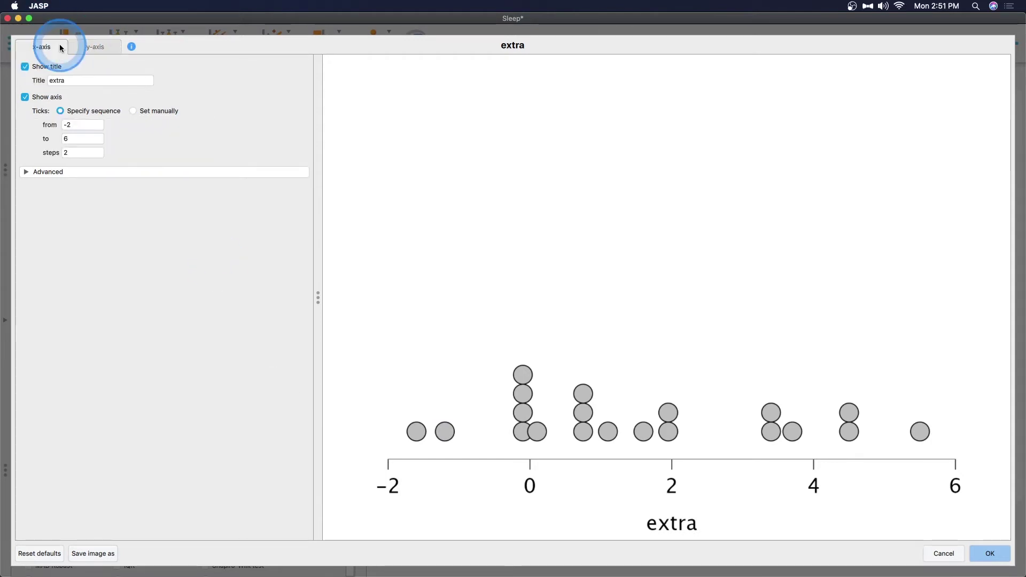
left_click(78, 85)
double_click(78, 85)
type("Extra Hours of Sleep")
left_click(144, 223)
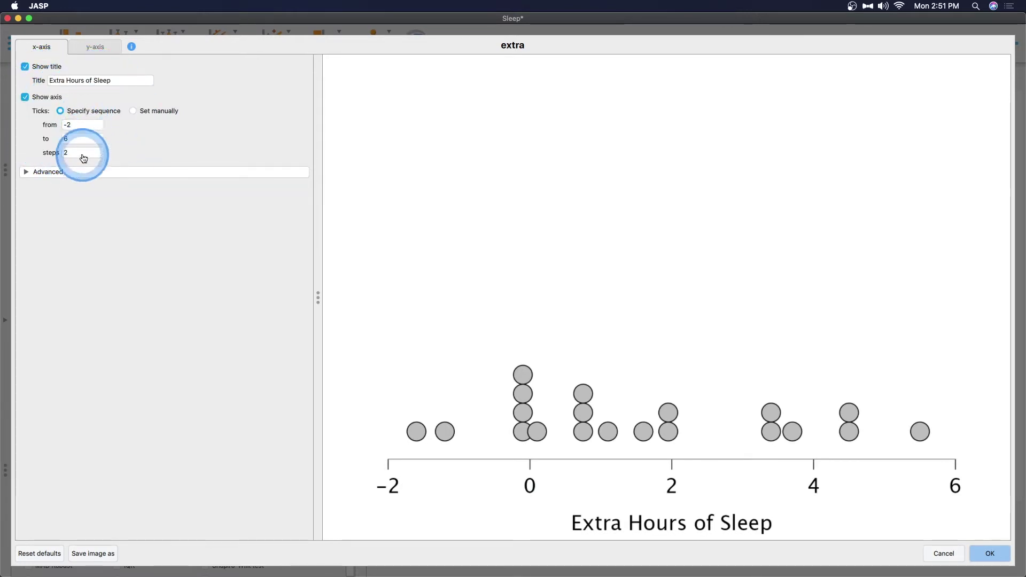
Keep x-axis ticks as a sequence and change its start value from -2 to -3.
left_click(93, 46)
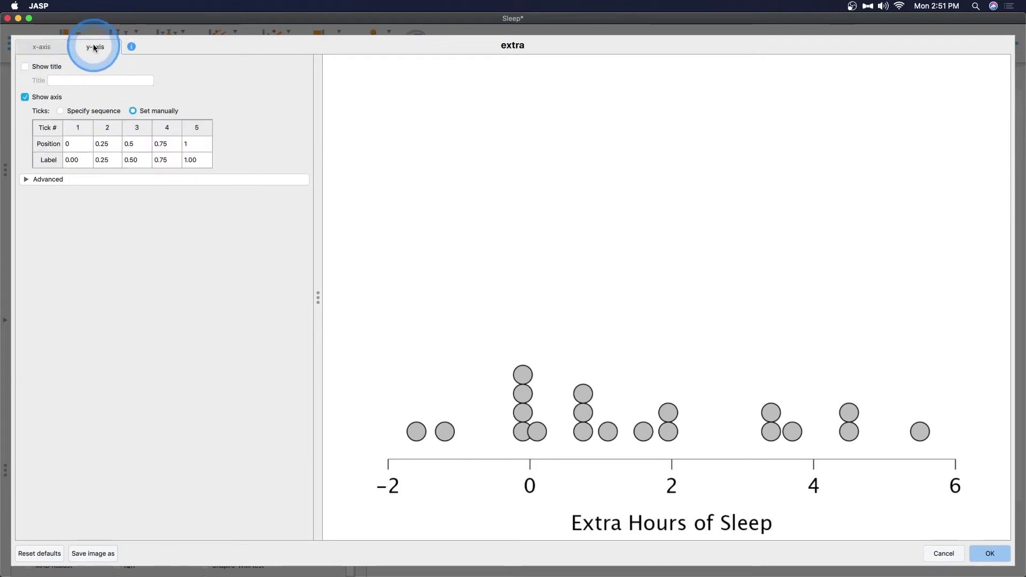
left_click(51, 47)
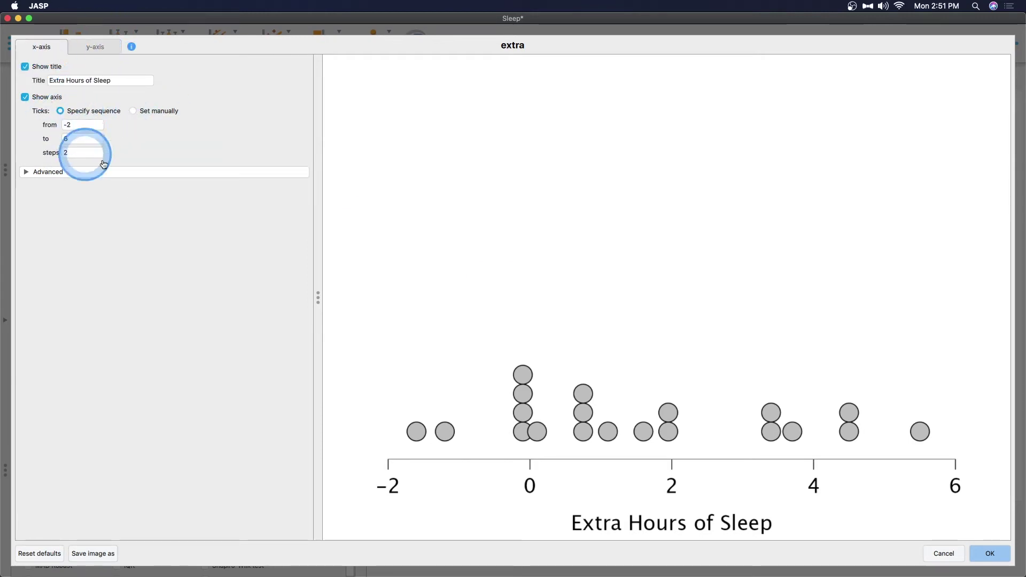
left_click(140, 111)
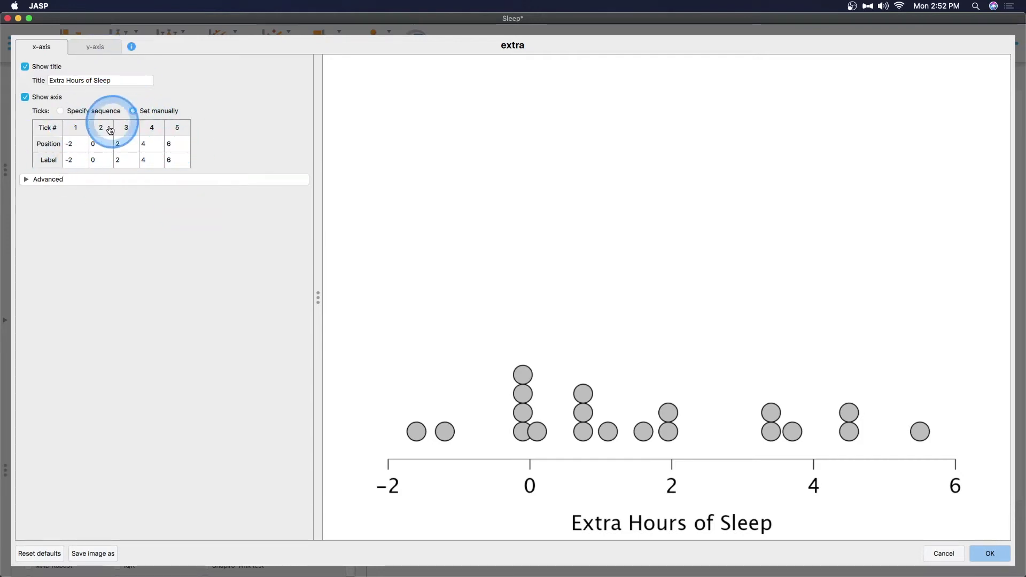
left_click(96, 111)
left_click(76, 127)
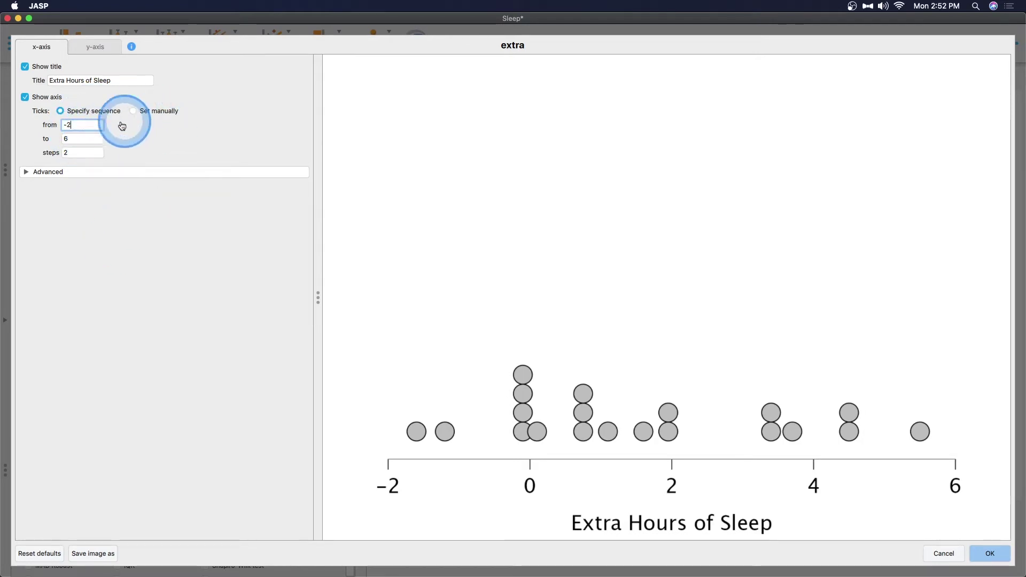
double_click(93, 126)
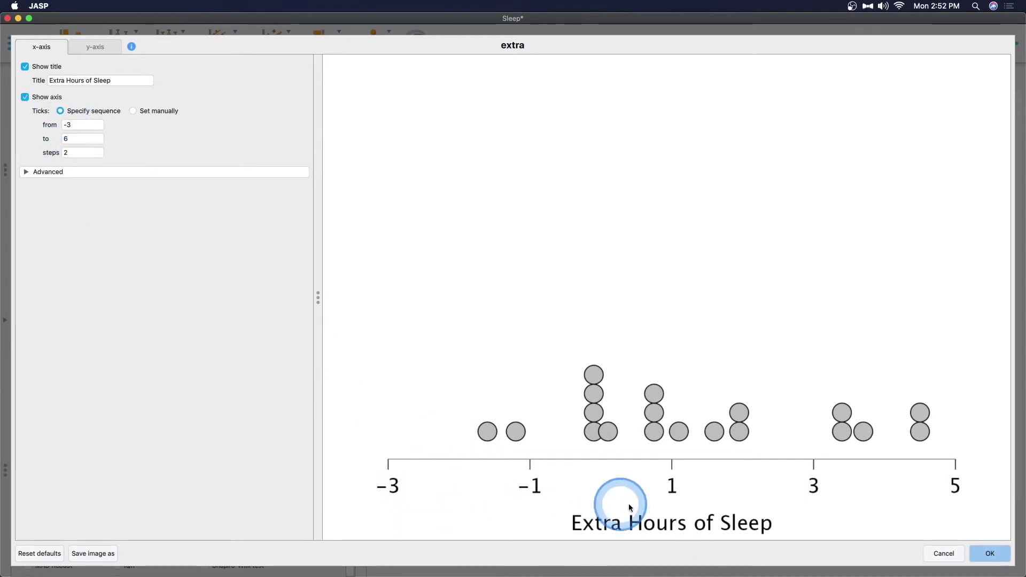
In advanced x-axis options, keep the limits based on the ticks, -3 to 6.
left_click(52, 172)
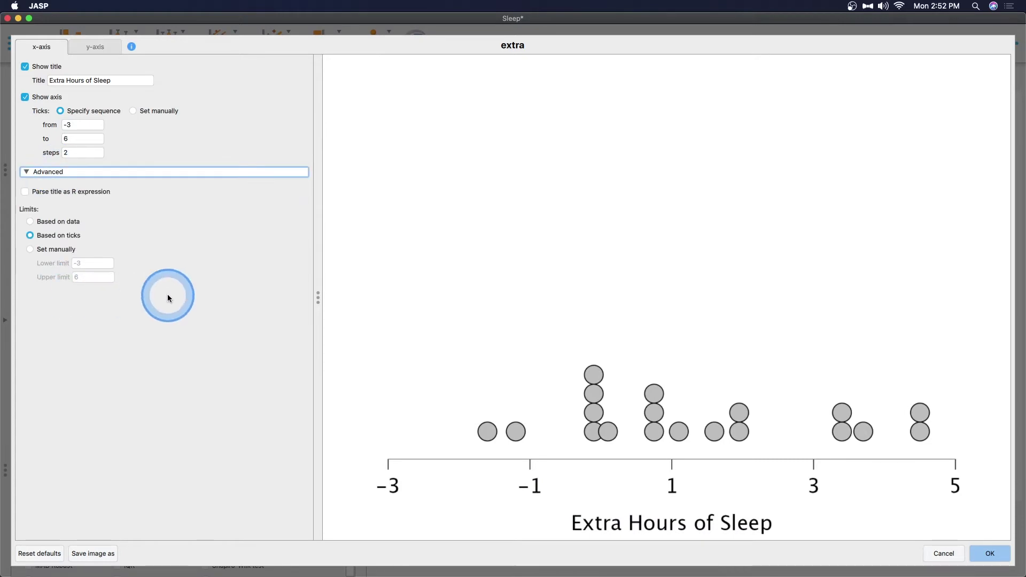
left_click(98, 196)
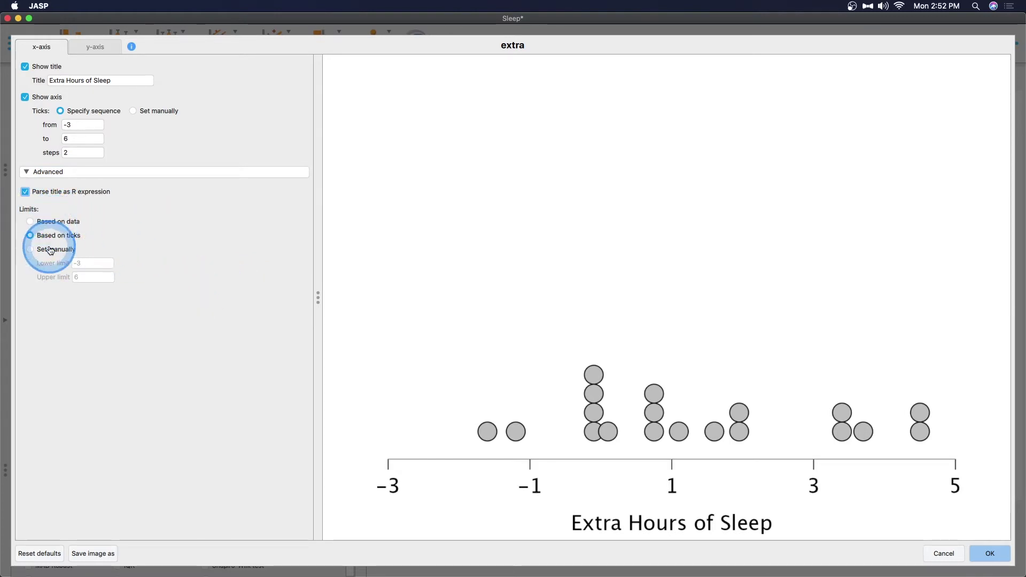
left_click(59, 222)
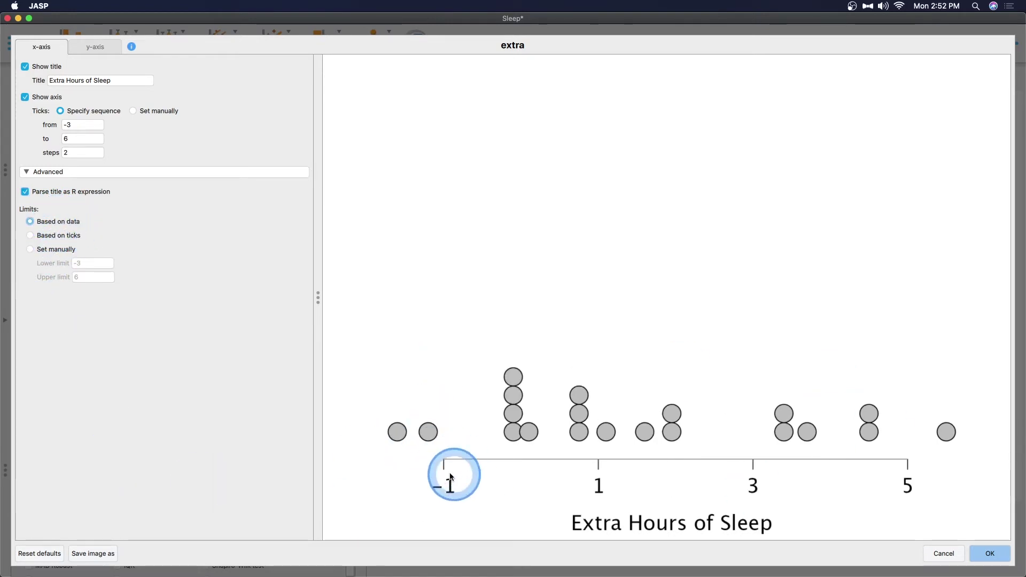
left_click(67, 236)
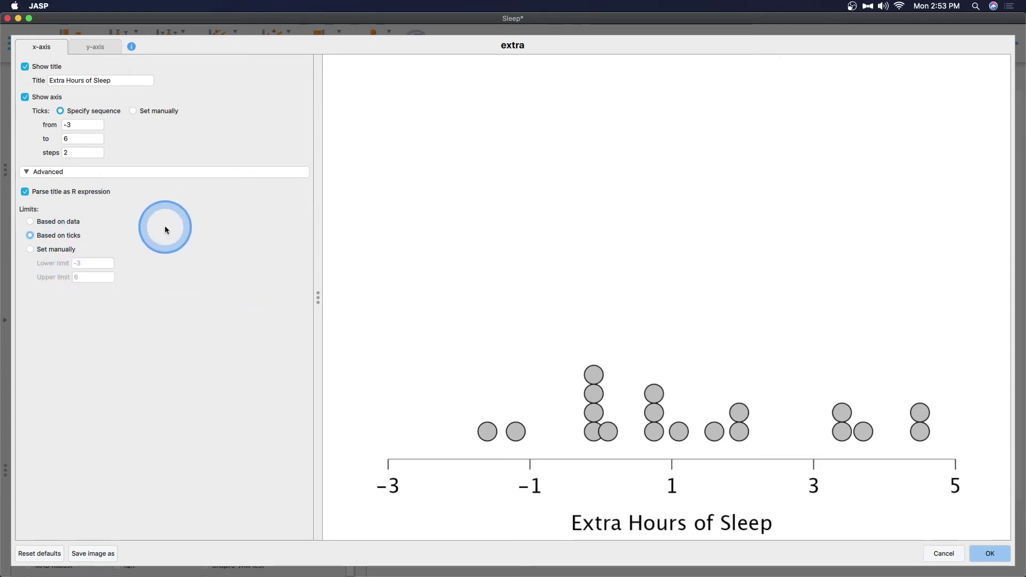
left_click(43, 560)
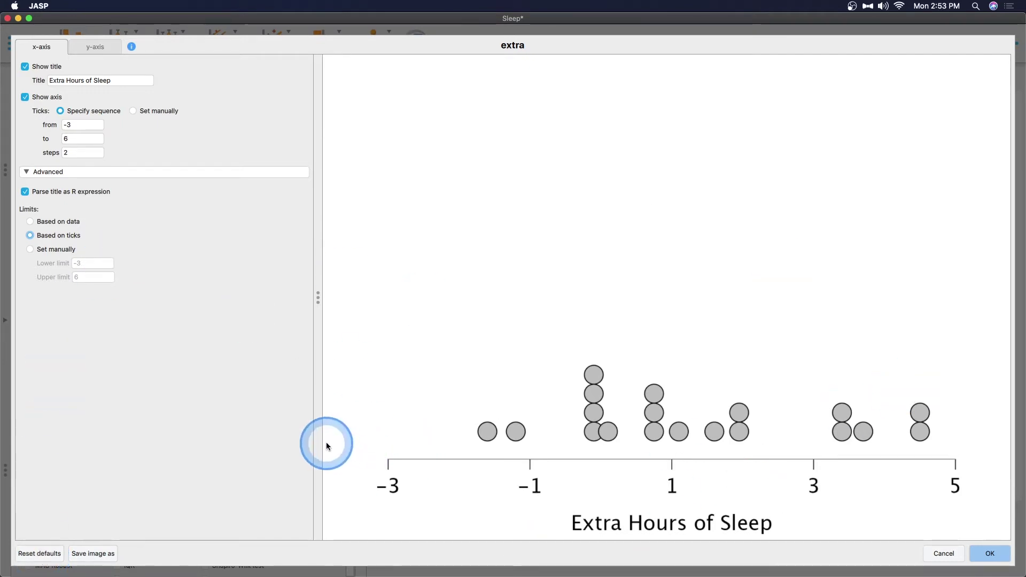
Turn on the y-axis title 'Frequency' and expand the advanced y-axis options.
left_click(98, 47)
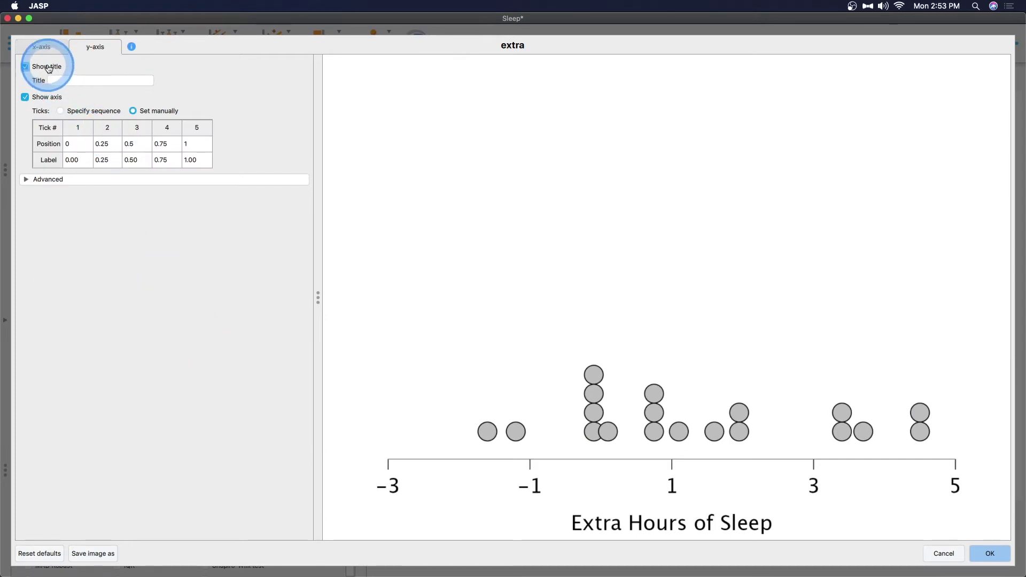
left_click(24, 67)
left_click(59, 83)
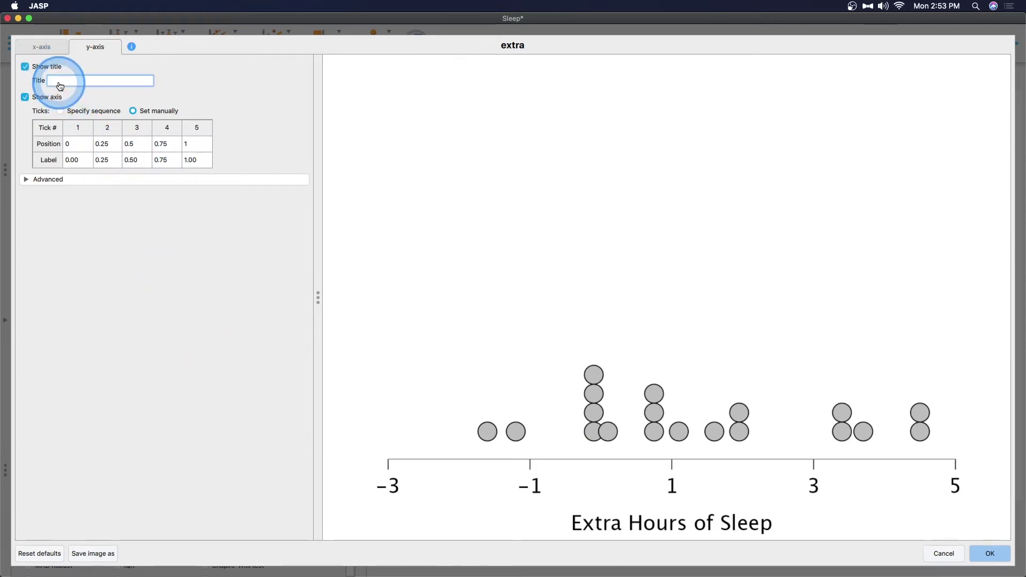
type("Frequency")
left_click(154, 279)
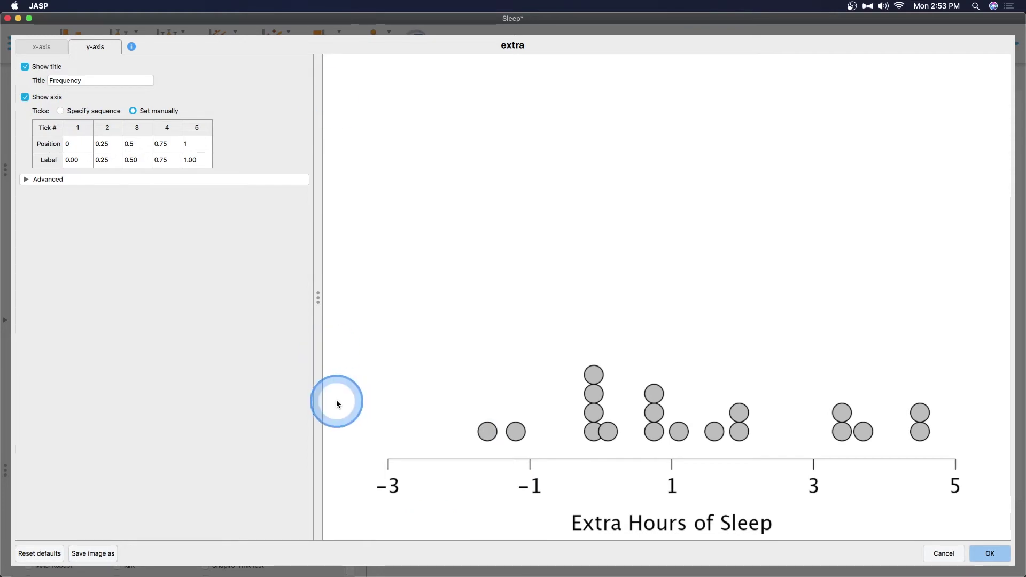
left_click(140, 182)
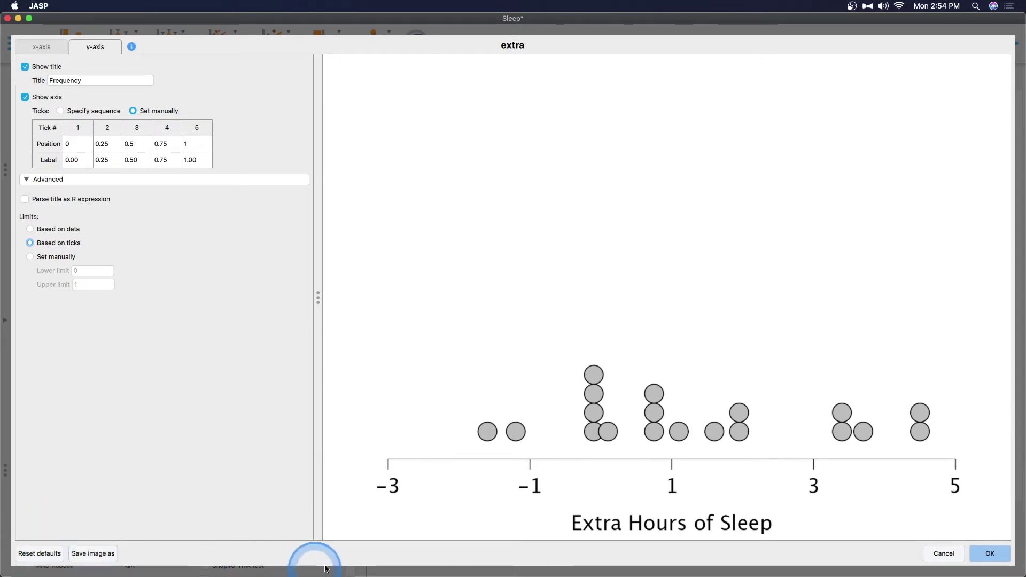
Save the edited dot plot as PNG file 'tesst' on the Desktop.
left_click(93, 553)
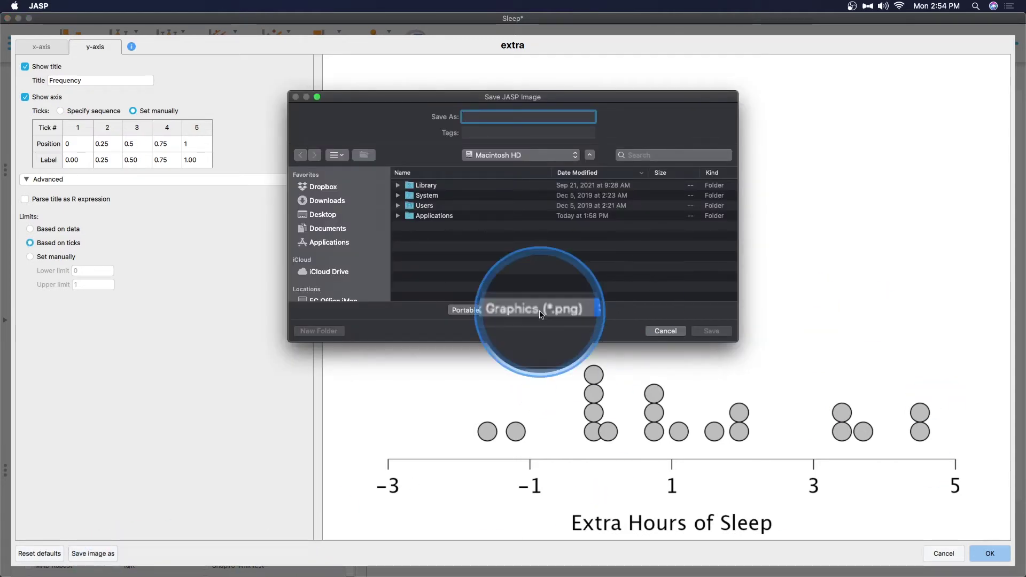
left_click(568, 310)
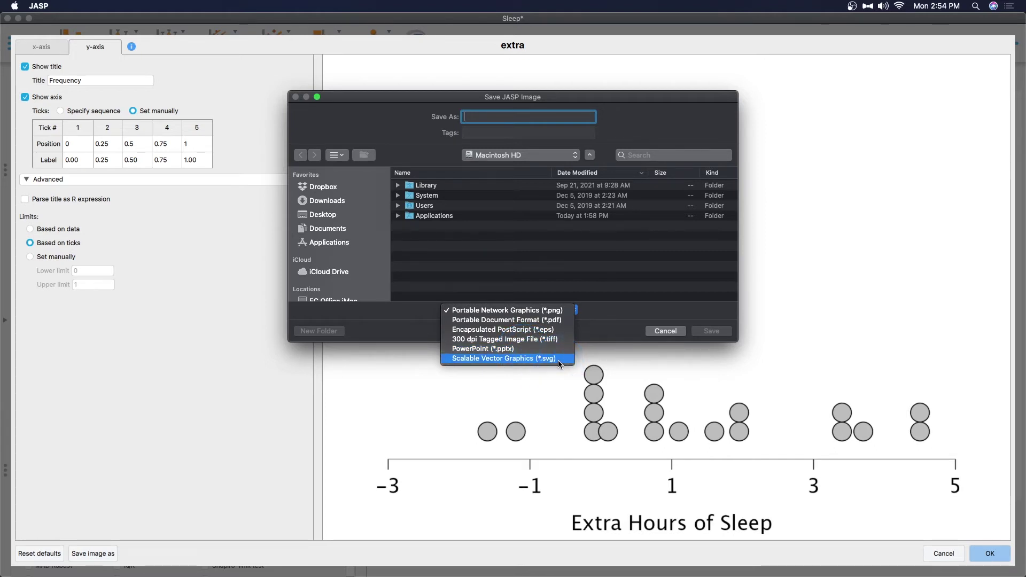
left_click(839, 359)
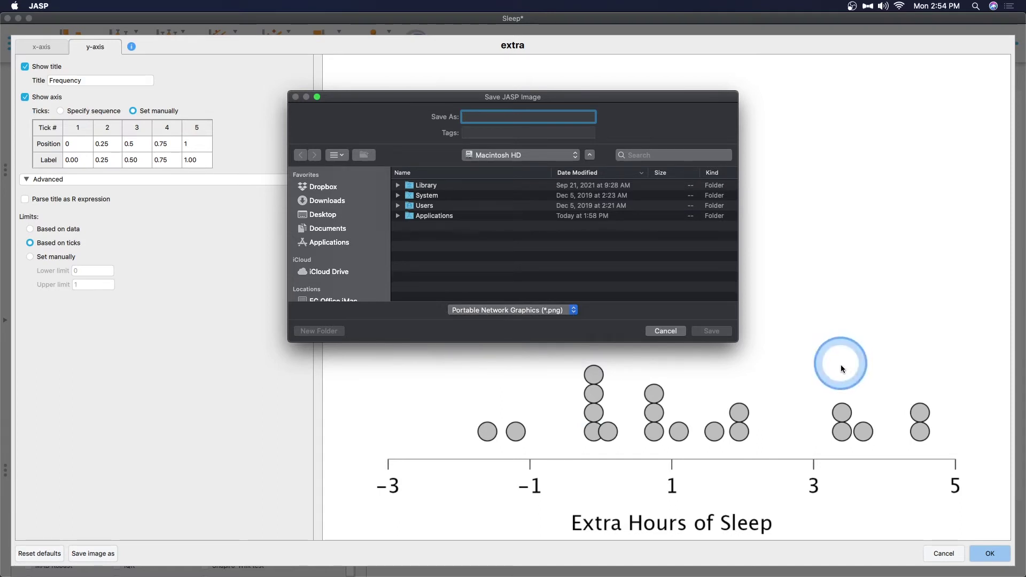
left_click(487, 342)
left_click(572, 309)
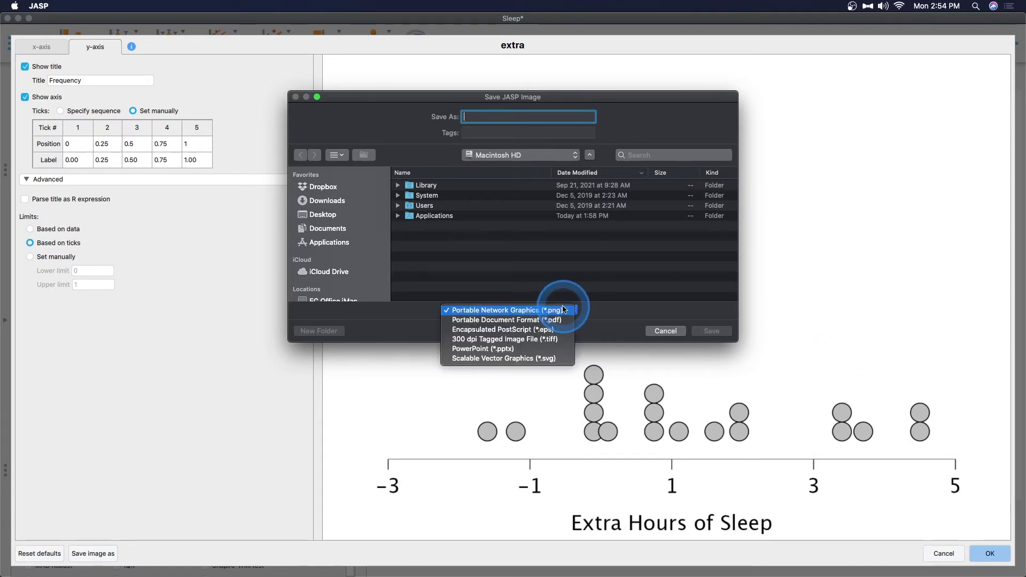
left_click(637, 280)
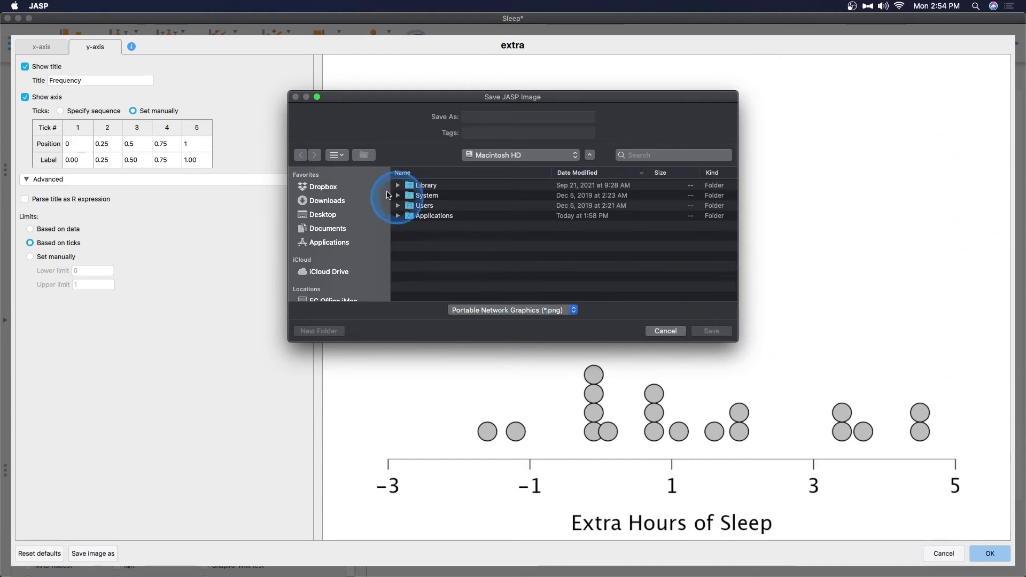
left_click(324, 200)
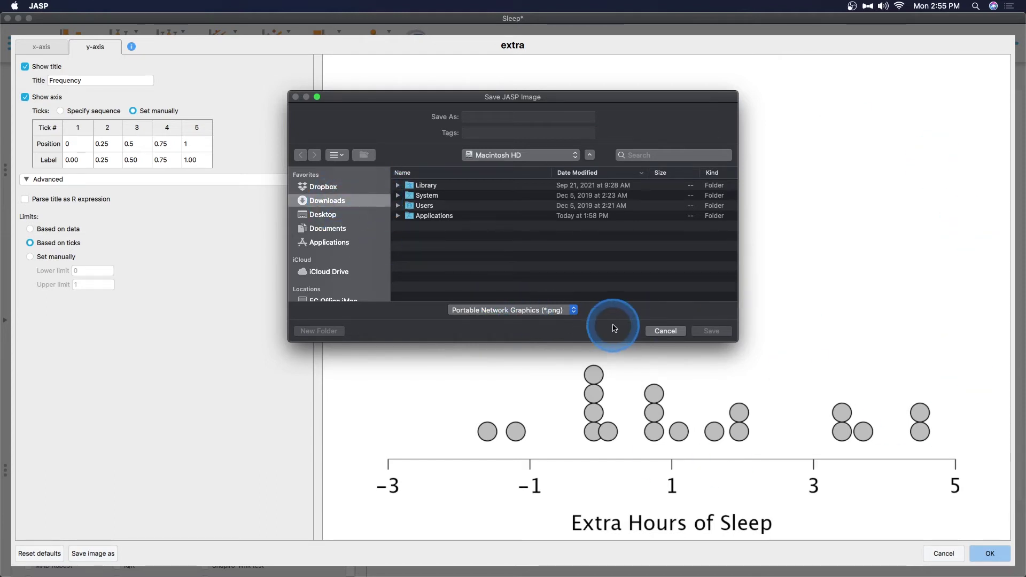
left_click(492, 115)
type("tesst")
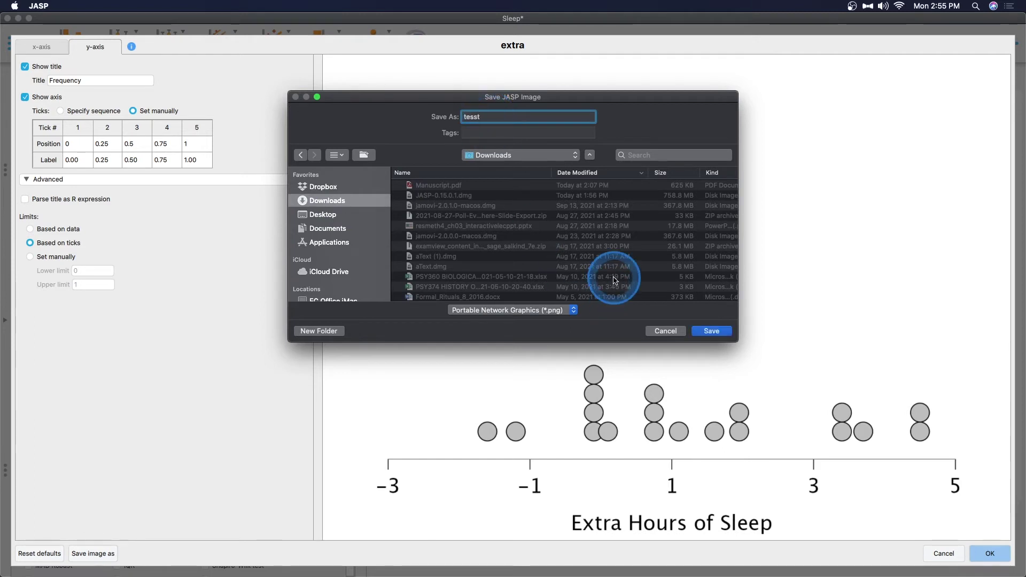
left_click(323, 215)
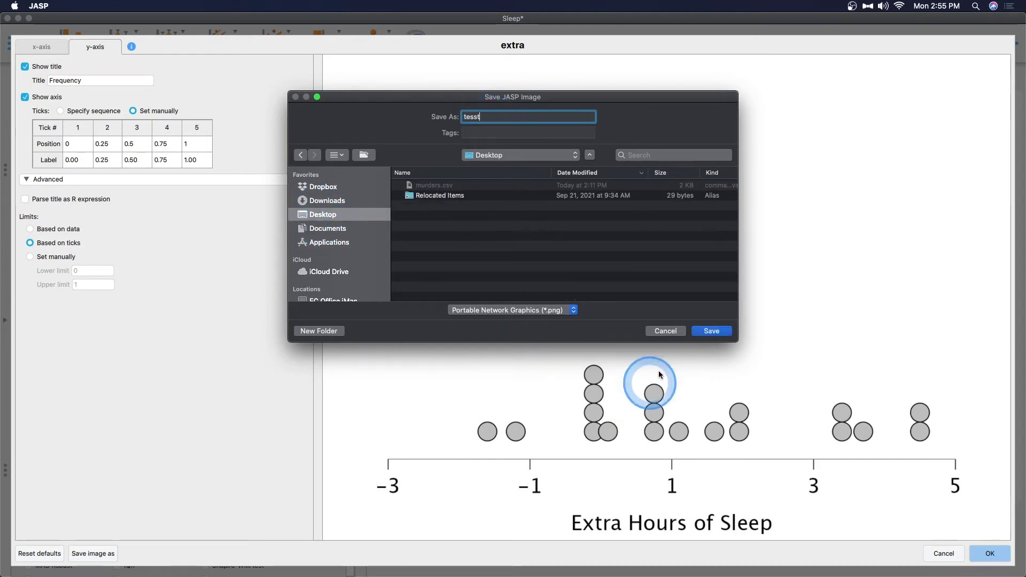
left_click(711, 331)
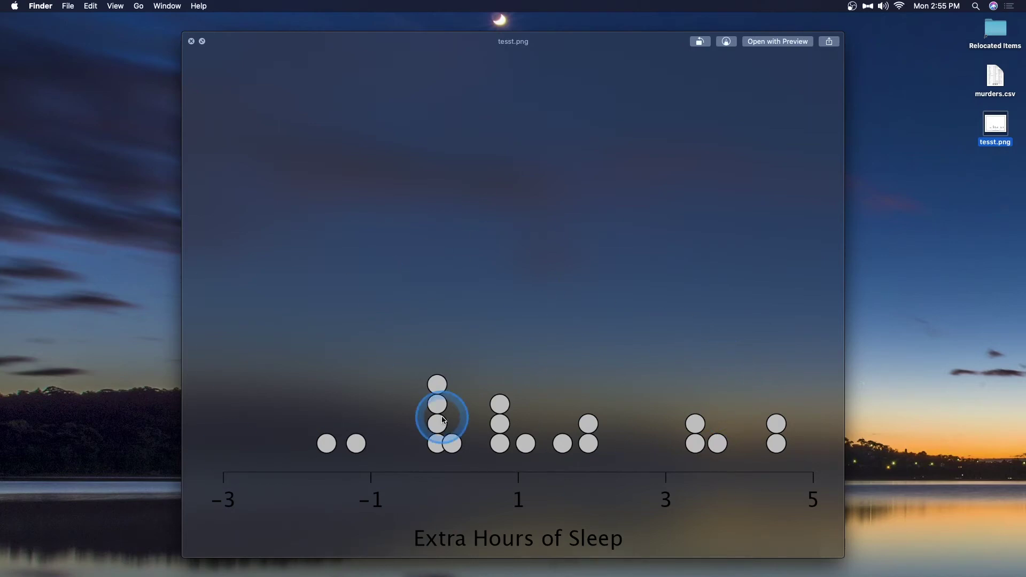
Close the Quick Look preview of tesst.png with Space.
key("space")
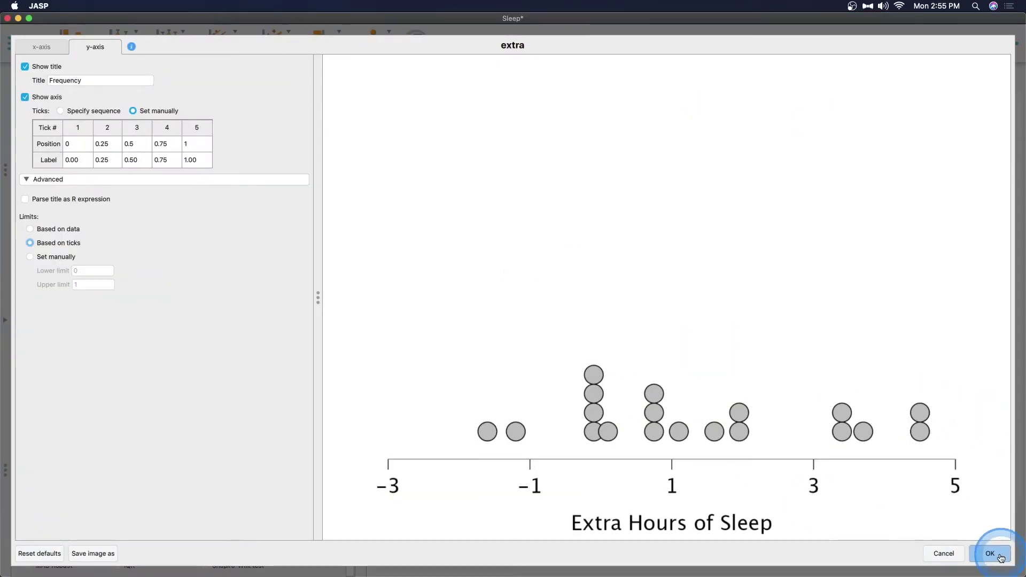
Accept the dot plot edits, add a histogram of extra, and open it for editing.
left_click(997, 555)
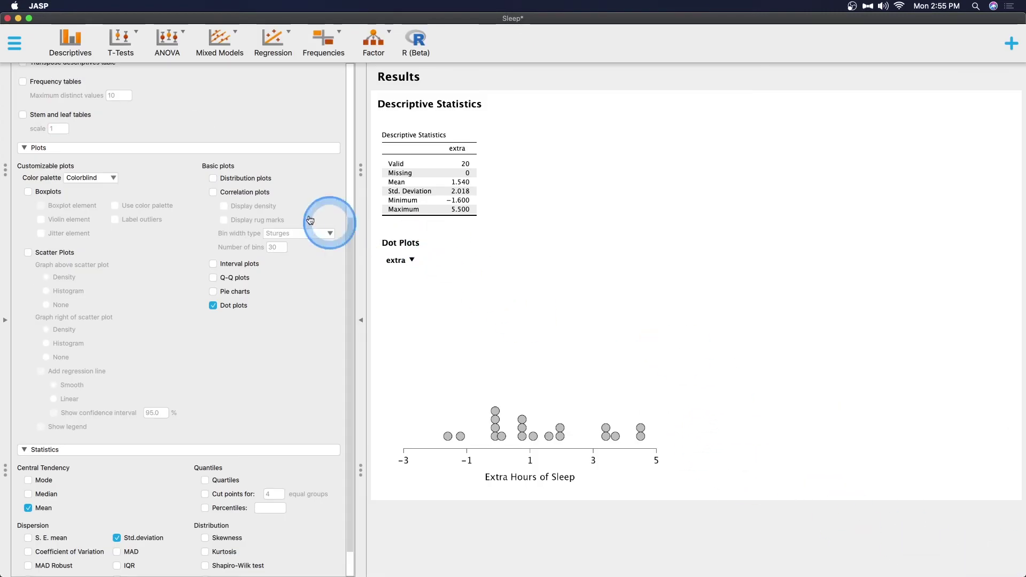
left_click(243, 178)
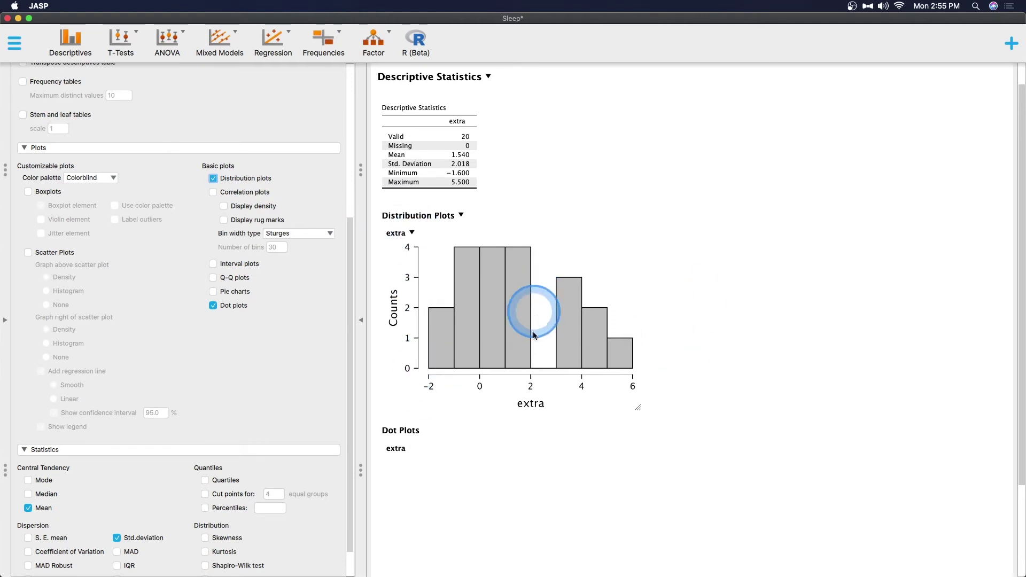
left_click(419, 218)
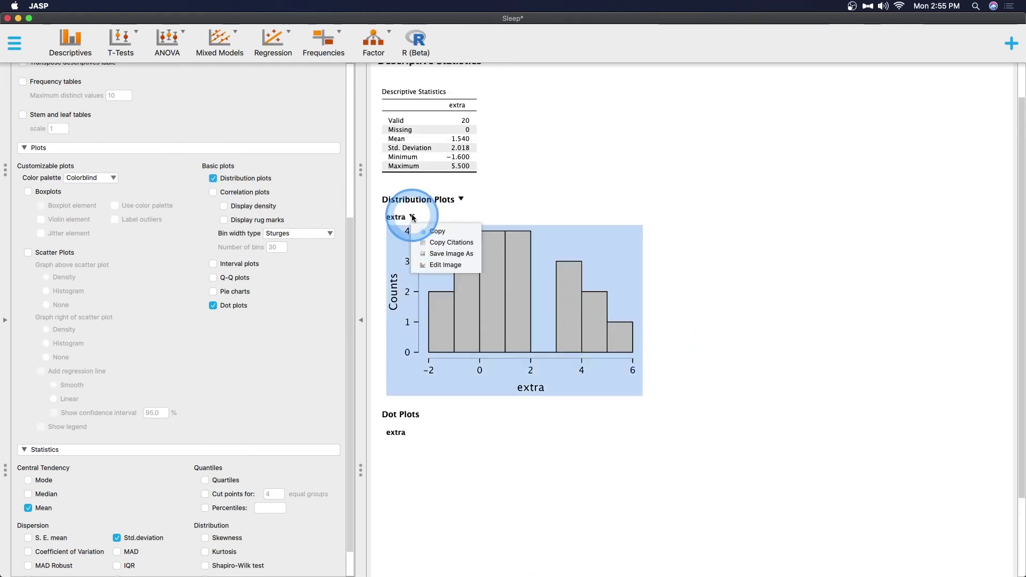
left_click(436, 259)
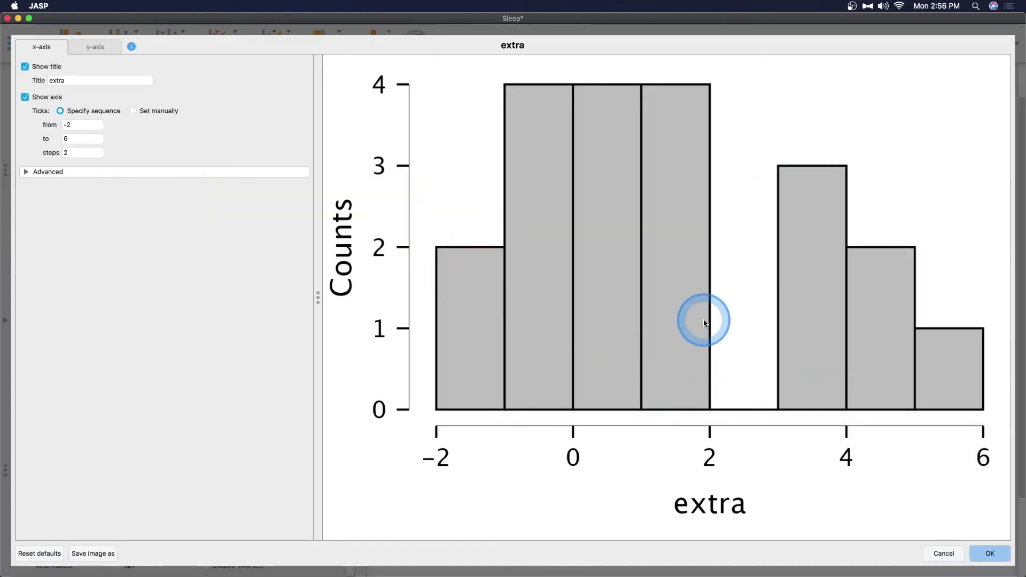
Title the histogram axes 'Extra Sleep (hours)' and 'Frequency', with y upper tick 5.
double_click(71, 79)
type("Extra Sleep (hours)")
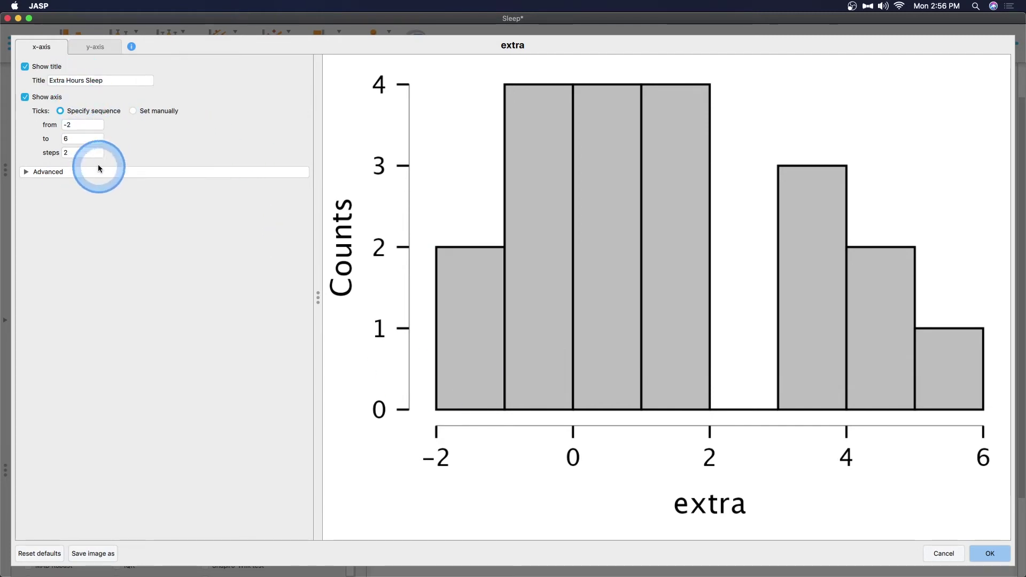
left_click(98, 48)
double_click(90, 82)
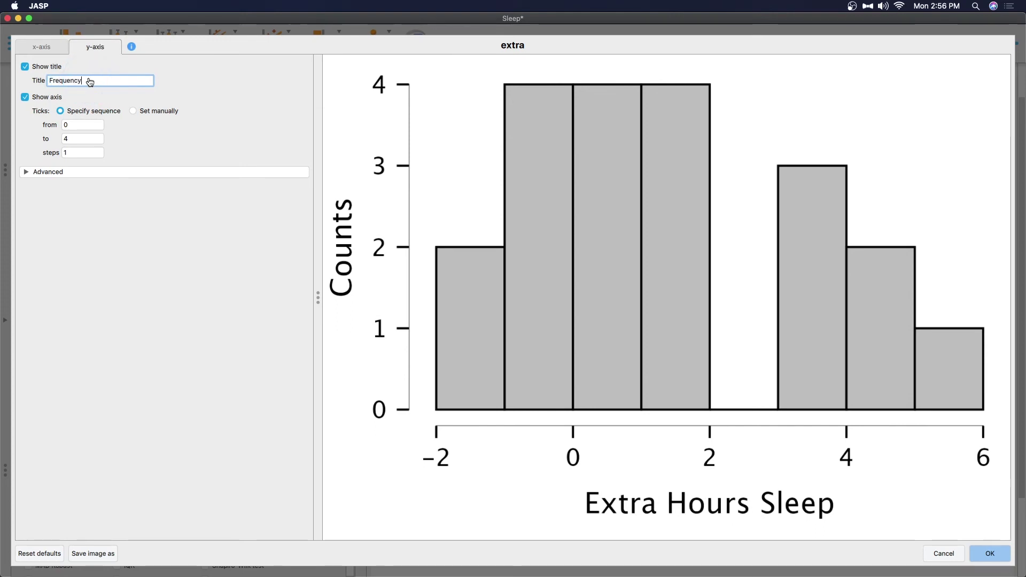
type("Frequency")
left_click(179, 300)
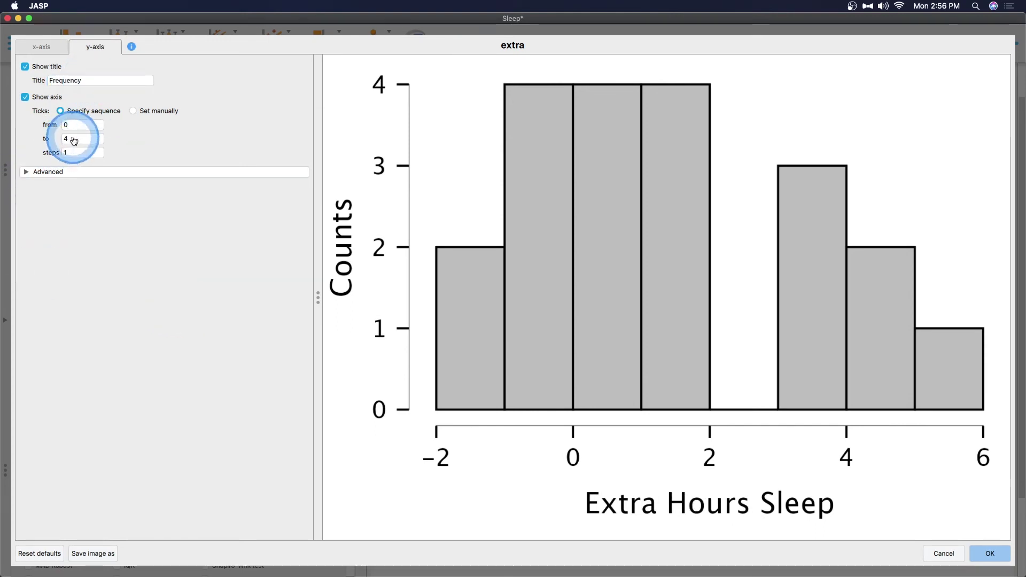
double_click(73, 140)
type("5")
left_click(79, 235)
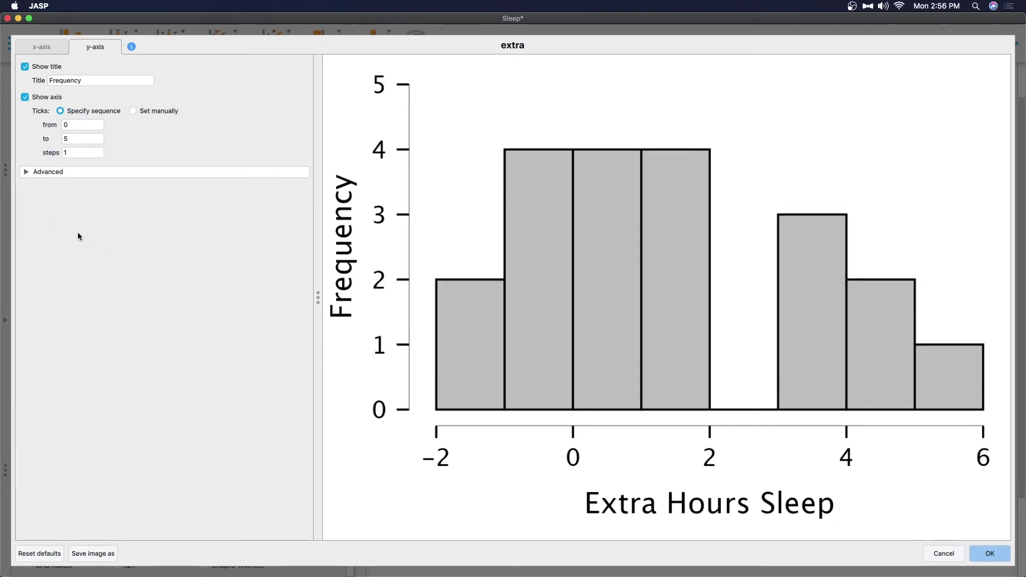
Change options in the JASP results and the histogram's plot editor.
left_click(293, 228)
left_click(422, 261)
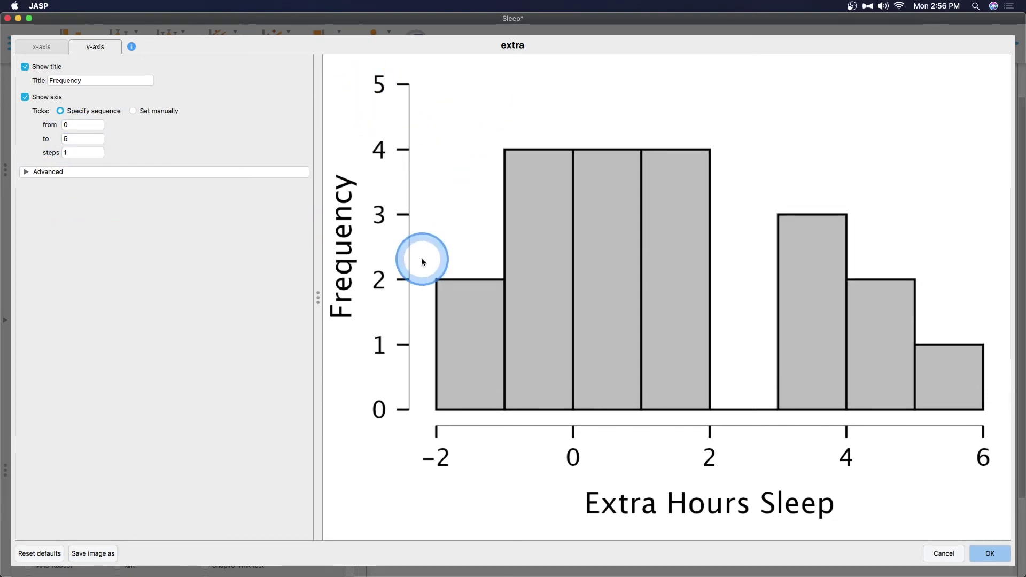
left_click(371, 232)
left_click(94, 343)
left_click(386, 419)
left_click(194, 301)
left_click(77, 155)
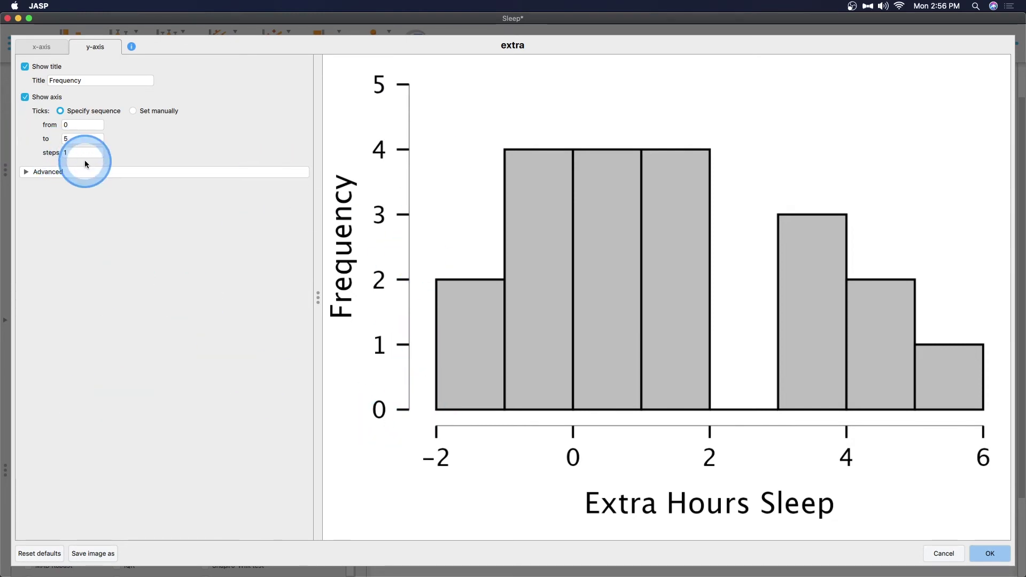
left_click(401, 437)
left_click(426, 440)
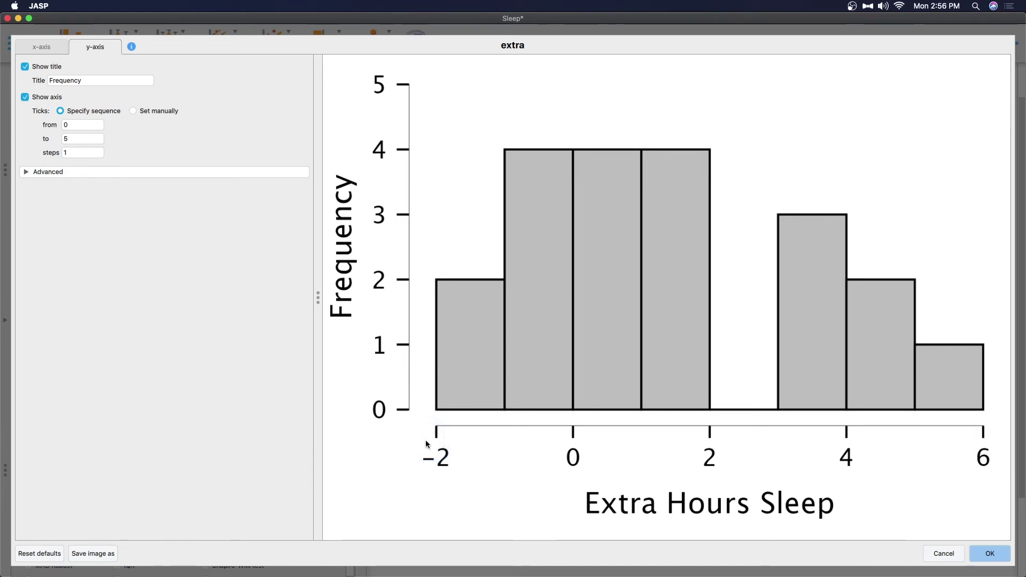
left_click(504, 388)
left_click(640, 295)
left_click(465, 378)
left_click(822, 356)
left_click(446, 193)
left_click(386, 282)
left_click(367, 429)
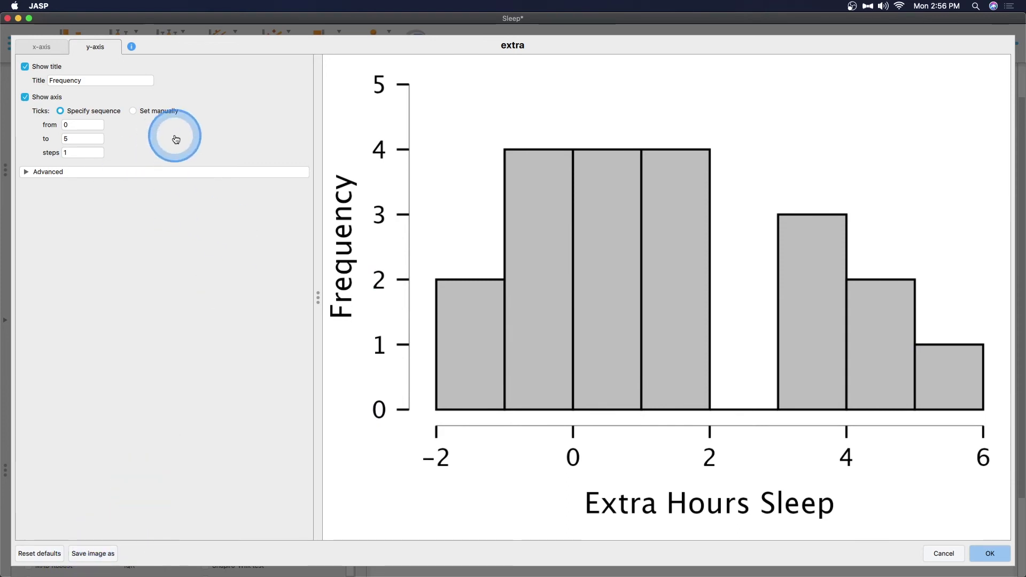
Check the advanced y- and x-axis limit options, then bring up Save image as.
left_click(135, 171)
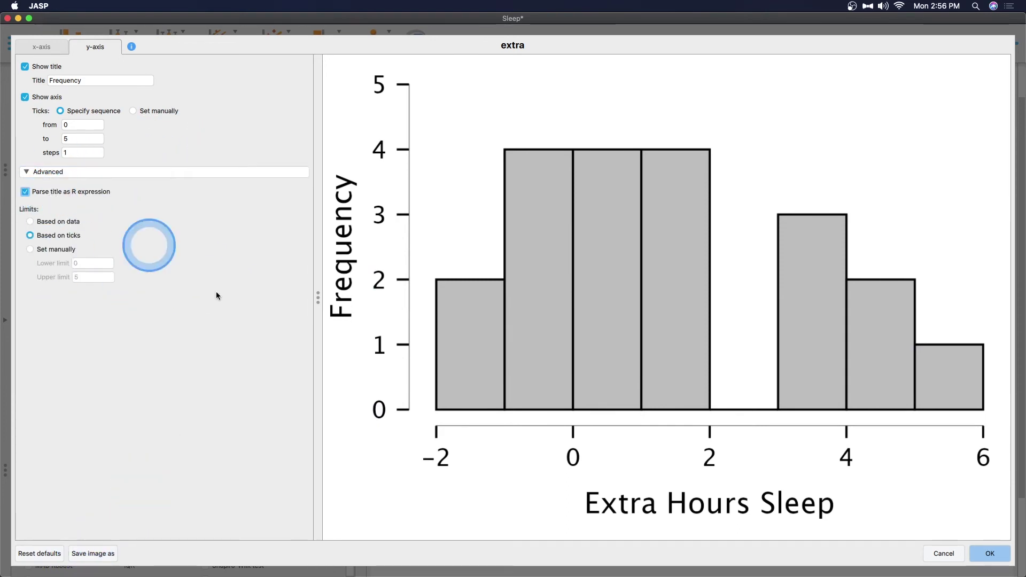
left_click(43, 47)
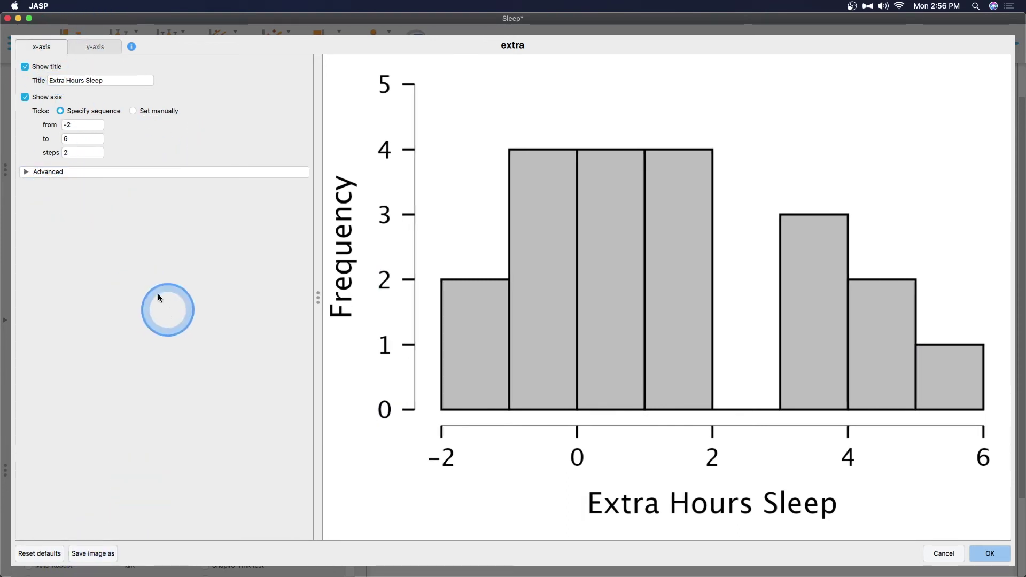
left_click(117, 171)
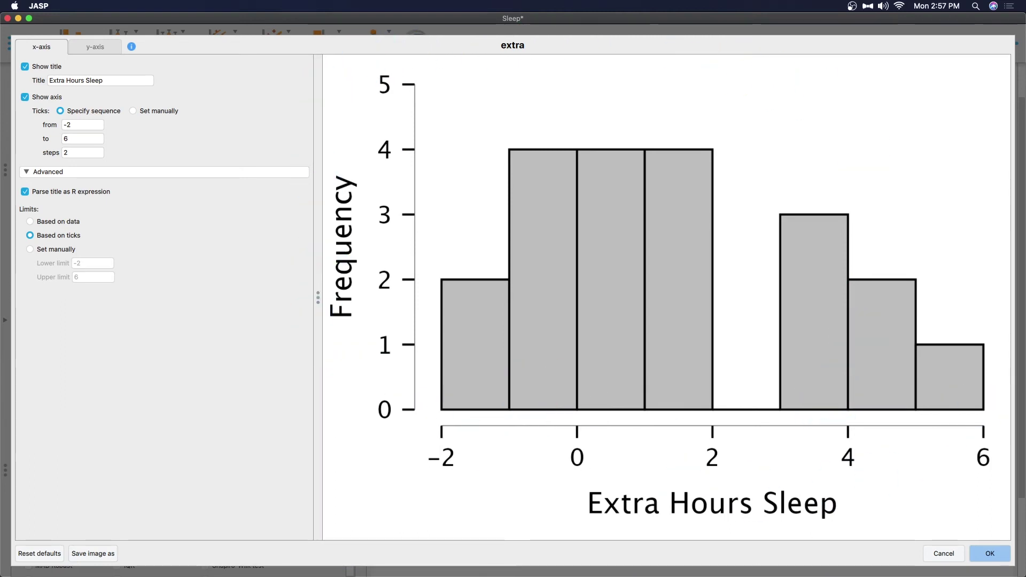
left_click(99, 554)
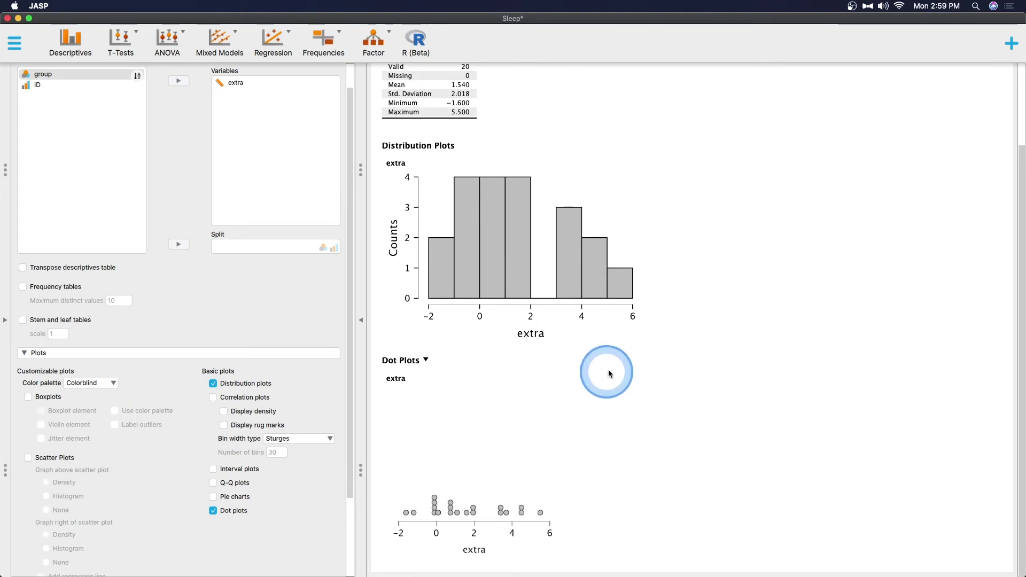
Tick 'Stem and leaf tables' so a scale-1 stem-and-leaf table for extra appears.
scroll(611, 367, "up", 3)
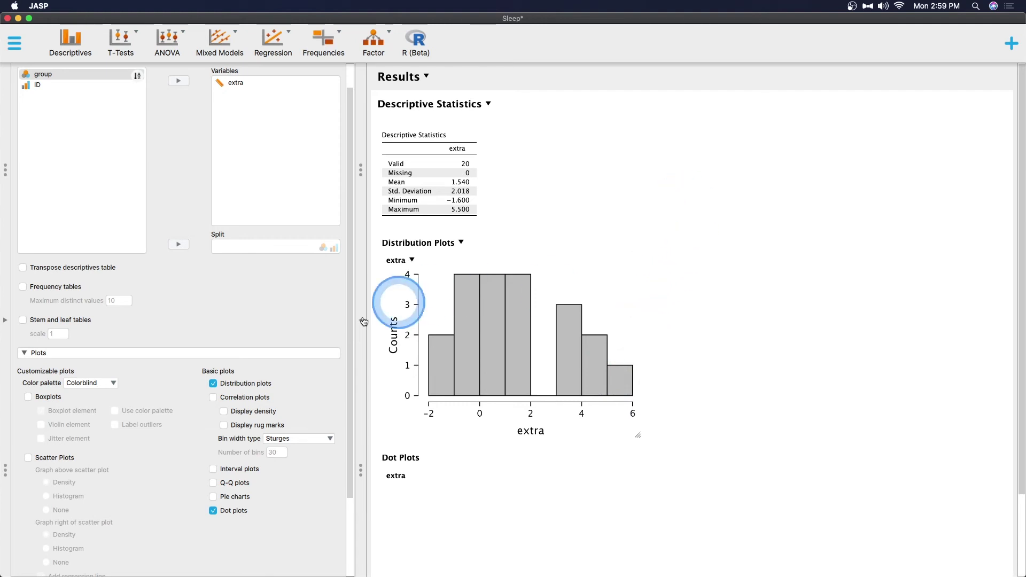
scroll(284, 330, "up", 1)
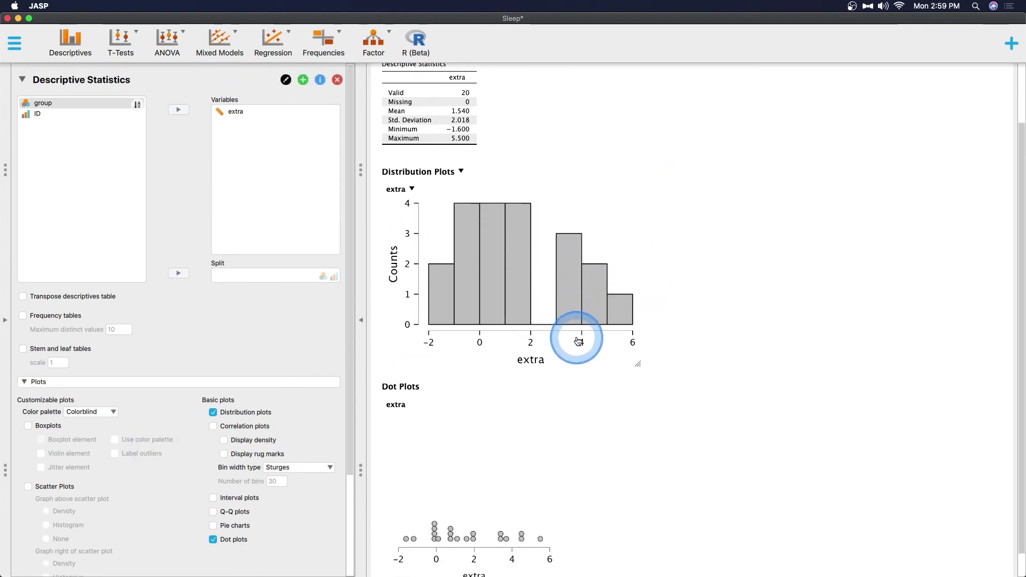
scroll(578, 341, "down", 2)
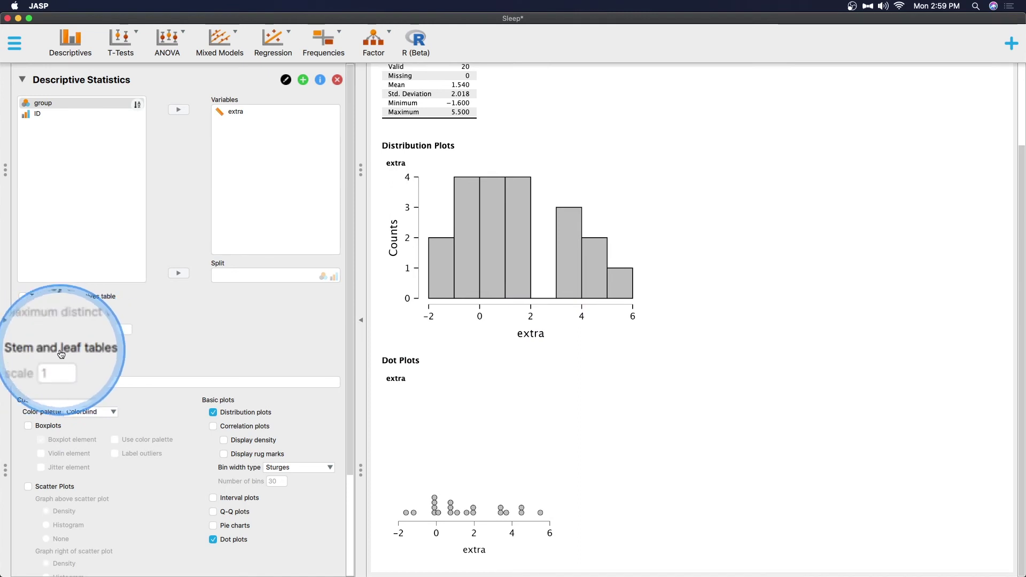
left_click(23, 348)
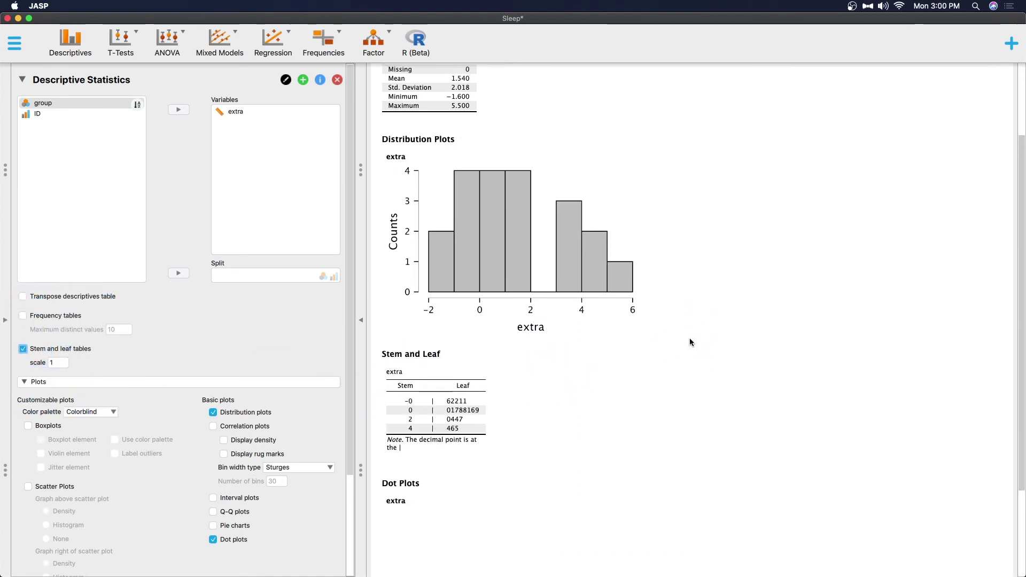
Scroll the results to inspect the extra stem-and-leaf table with stems -0, 0, 2 and 4.
scroll(708, 392, "down", 3)
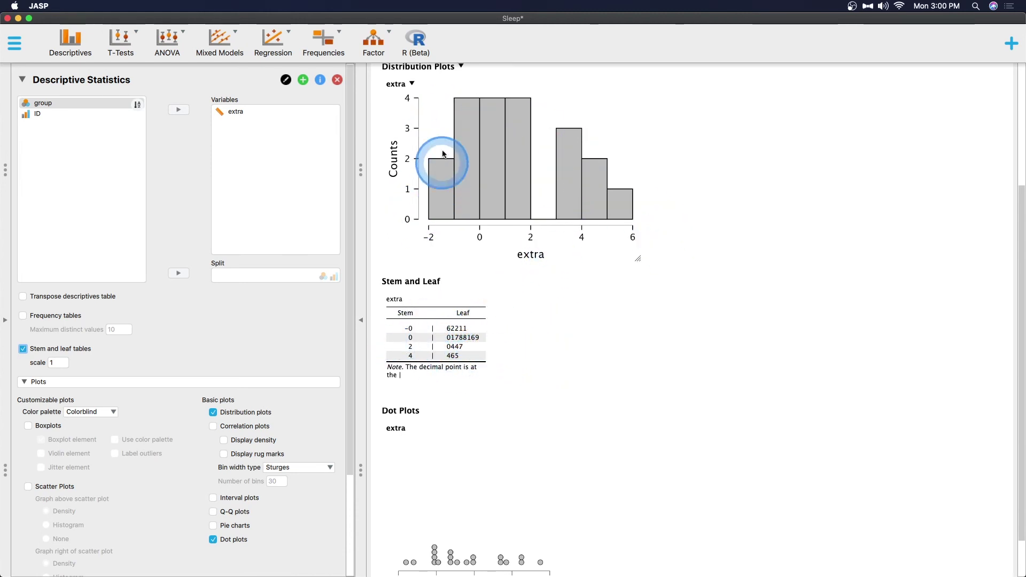
scroll(529, 289, "up", 1)
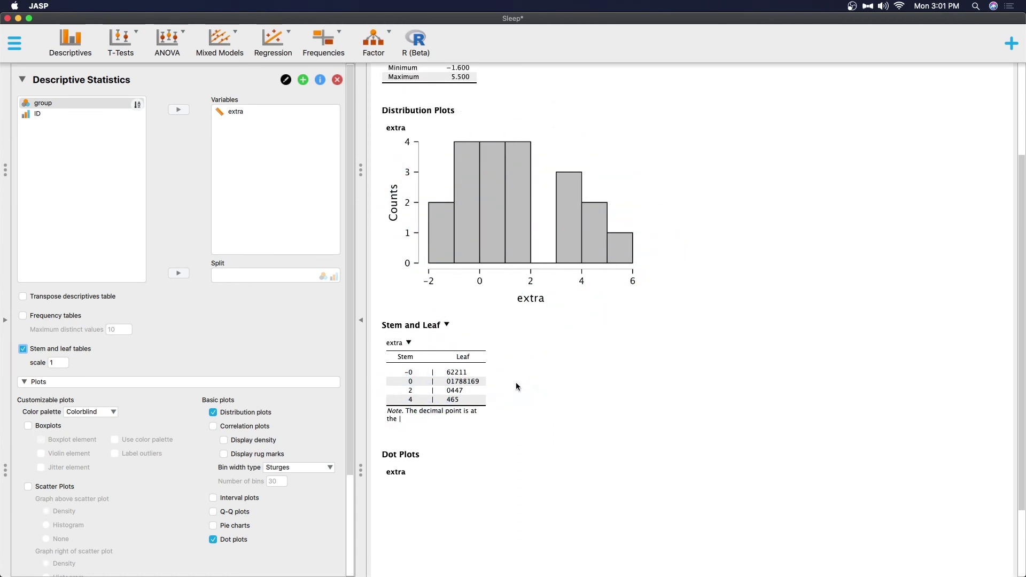
Add a density curve to the extra histogram and toggle the transposed descriptives table off and on.
left_click(246, 440)
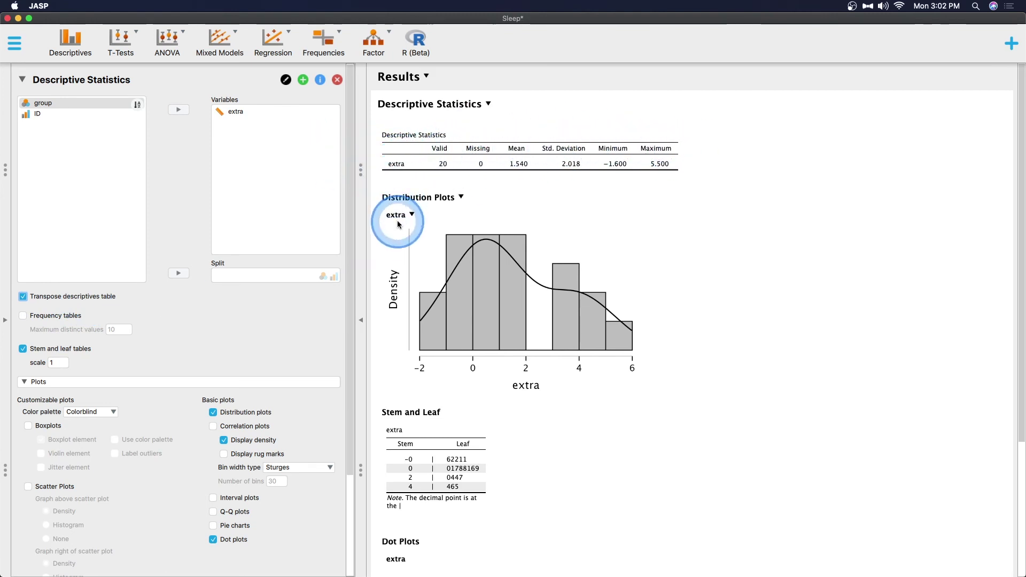
left_click(53, 296)
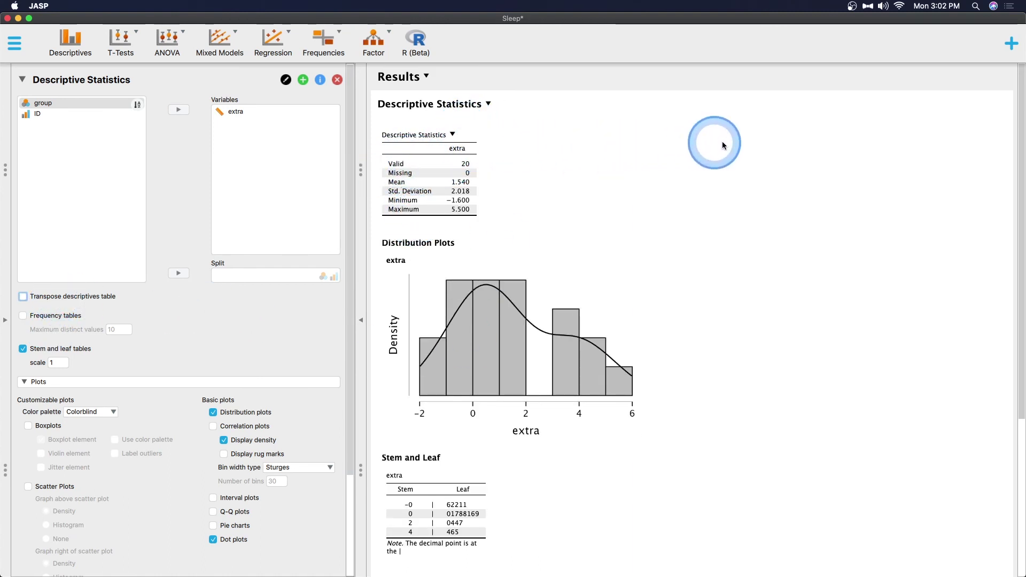
left_click(77, 297)
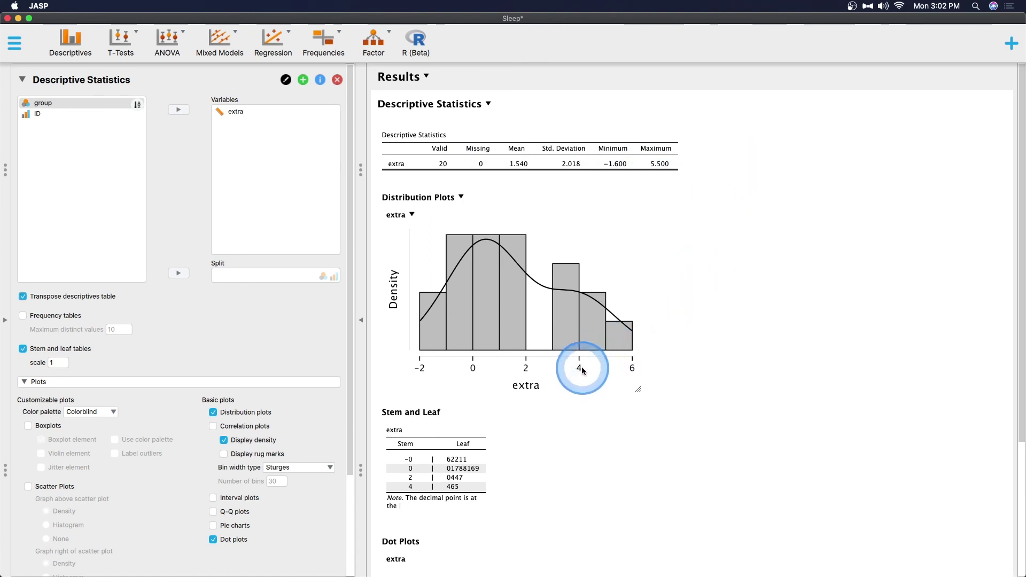
Try the Scott, Doane and Freedman-Diaconis bin width rules on the extra histogram.
left_click(330, 467)
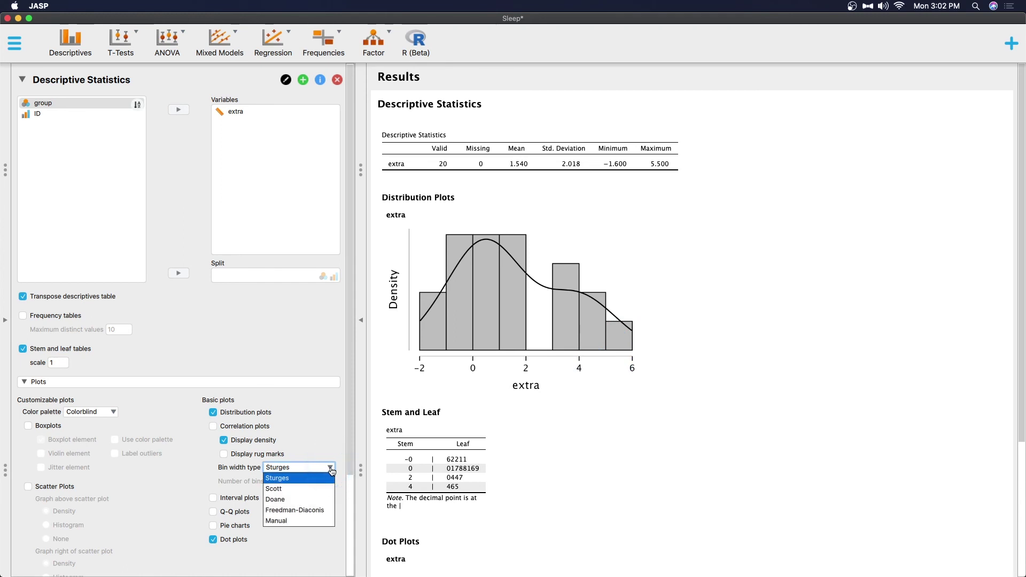
left_click(298, 489)
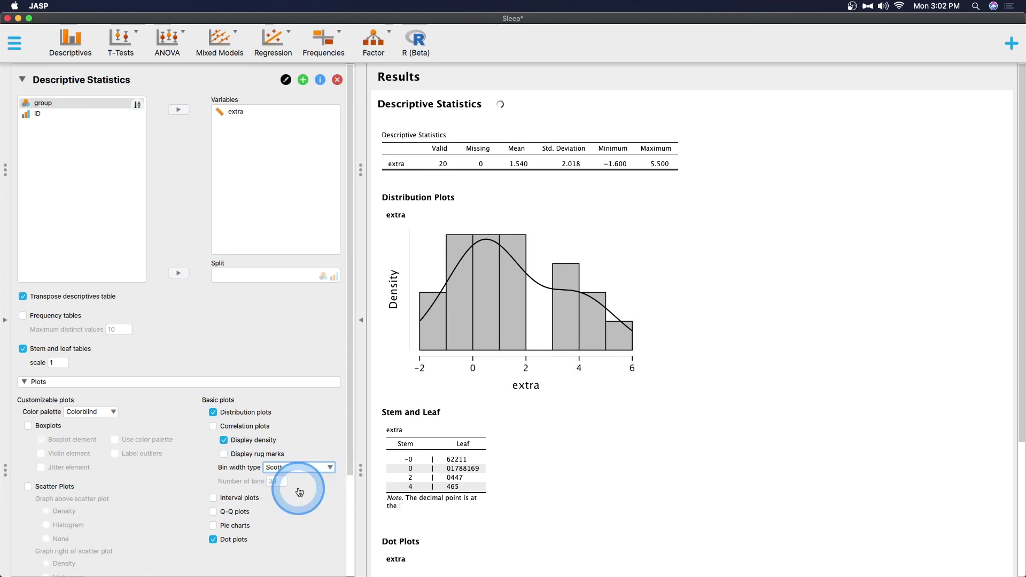
left_click(299, 492)
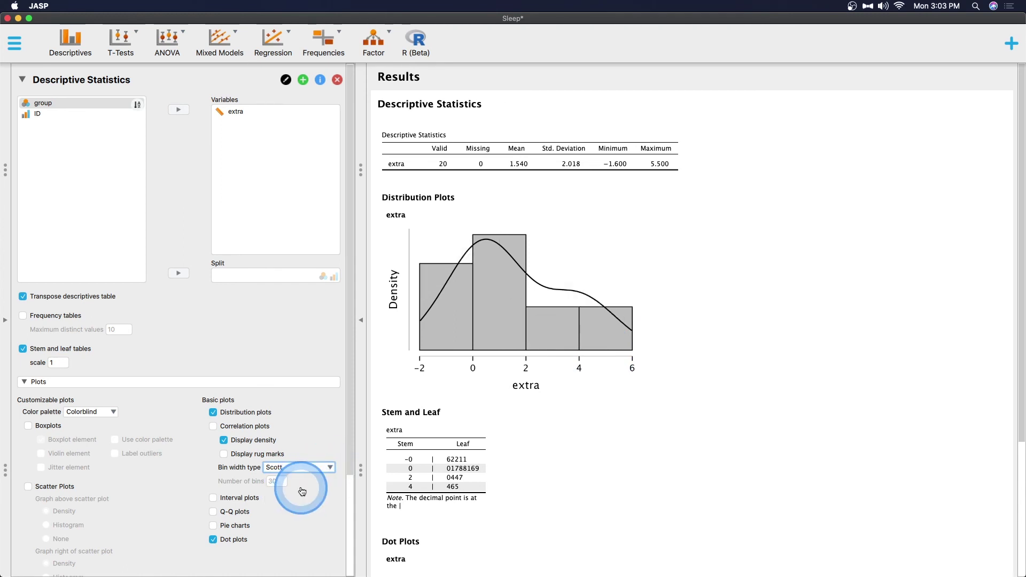
left_click(329, 467)
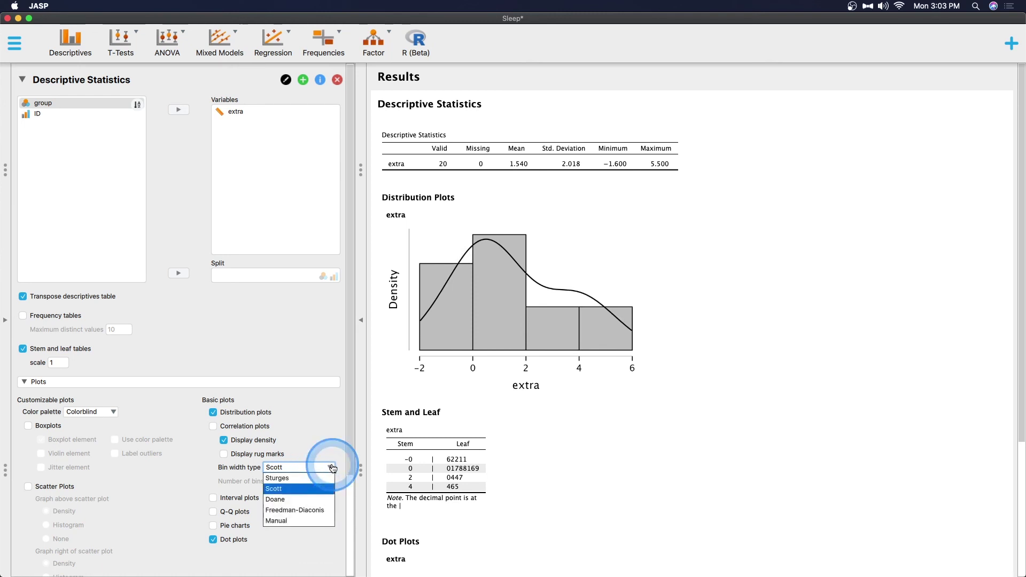
left_click(318, 501)
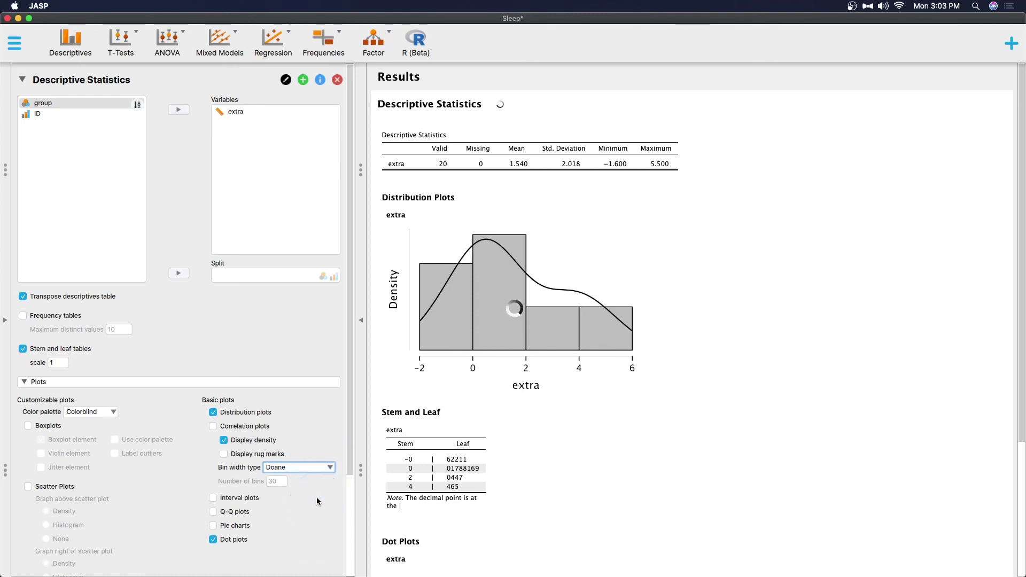
left_click(330, 467)
left_click(320, 531)
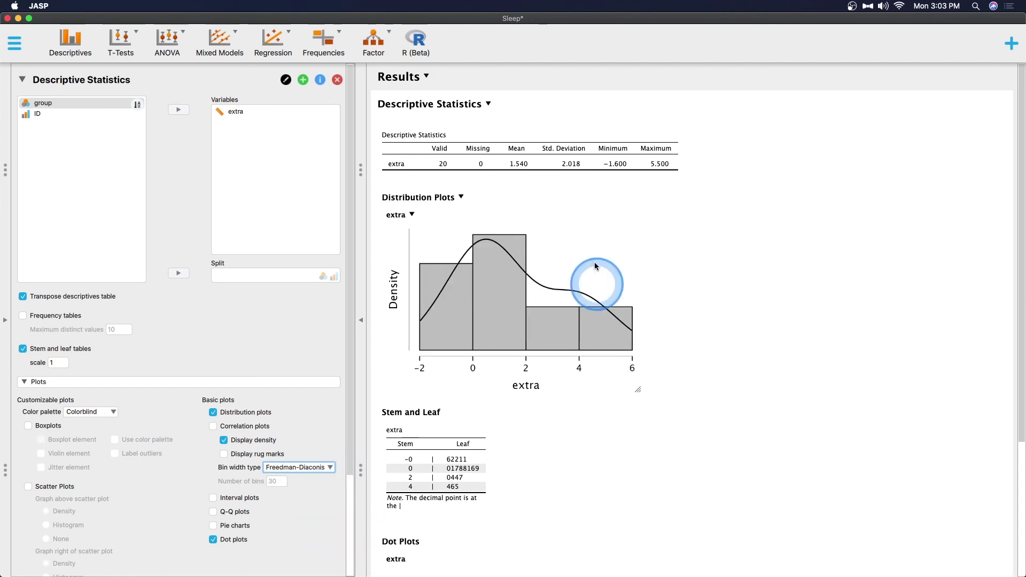
Switch the histogram bin width type to Manual, giving 30 bins.
left_click(303, 469)
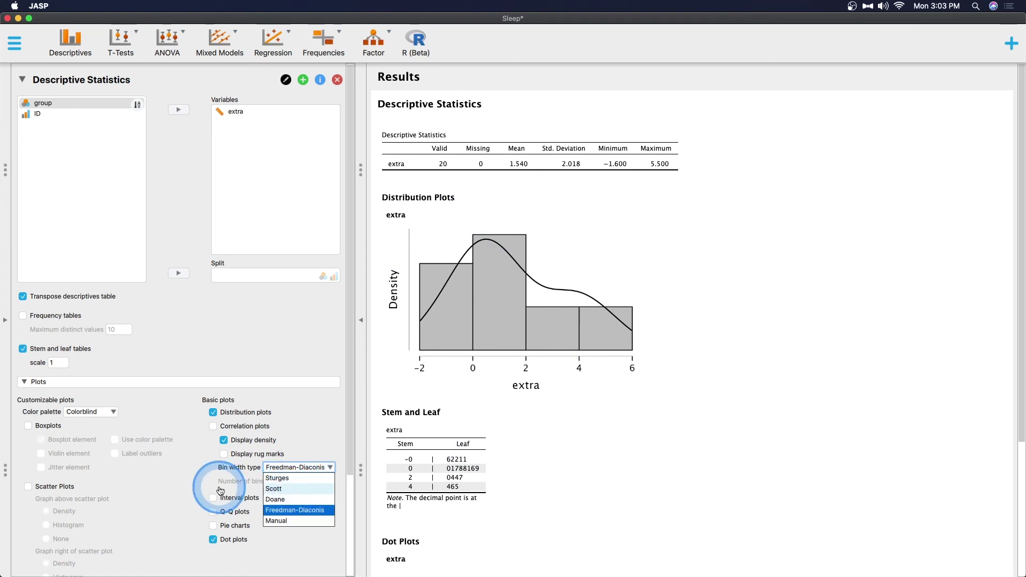
left_click(276, 470)
left_click(295, 471)
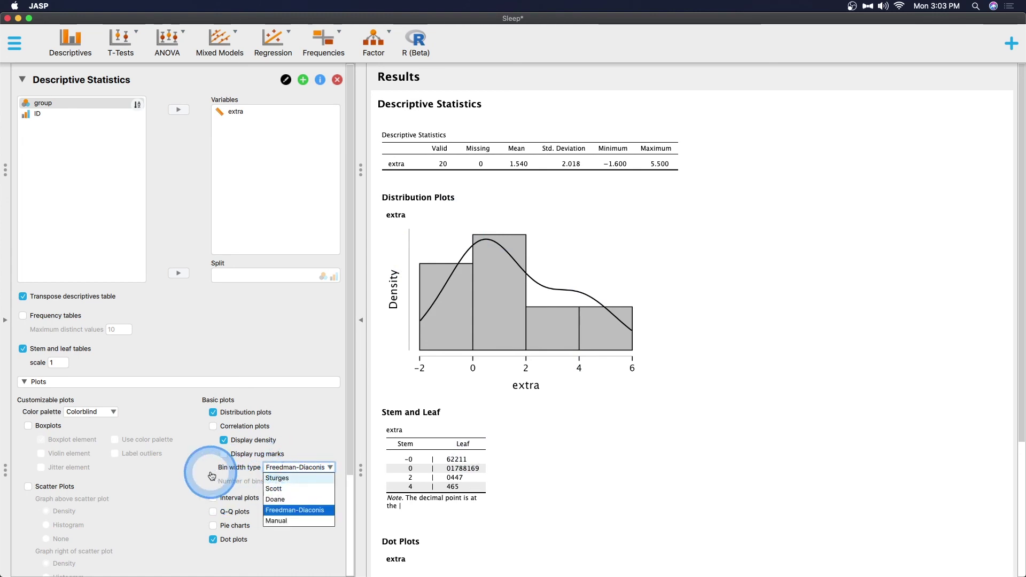
left_click(300, 467)
left_click(299, 467)
left_click(276, 521)
left_click(281, 482)
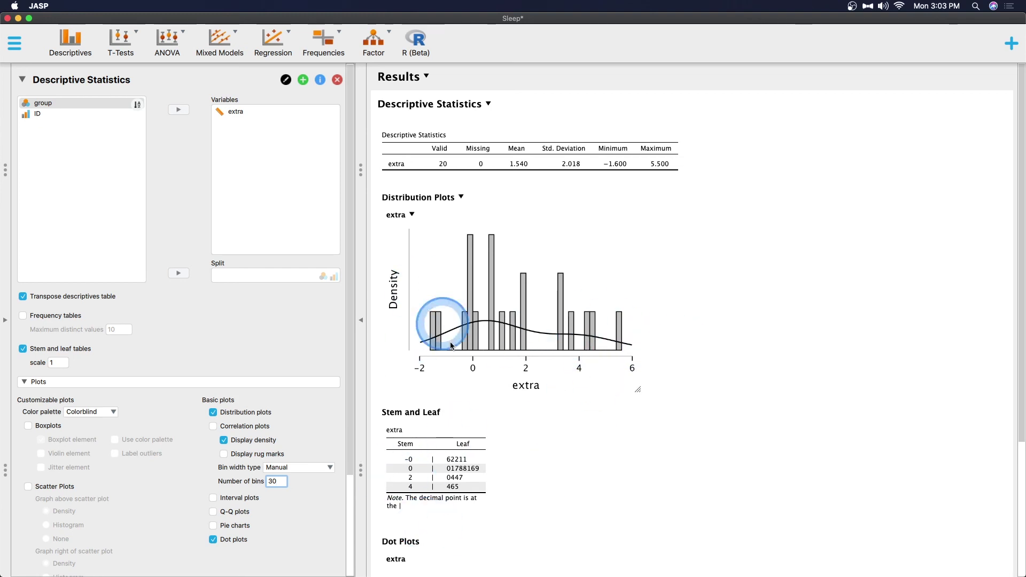
Set the manual number of bins for the extra histogram to 20.
left_click(264, 484)
double_click(273, 481)
type("20")
left_click(306, 486)
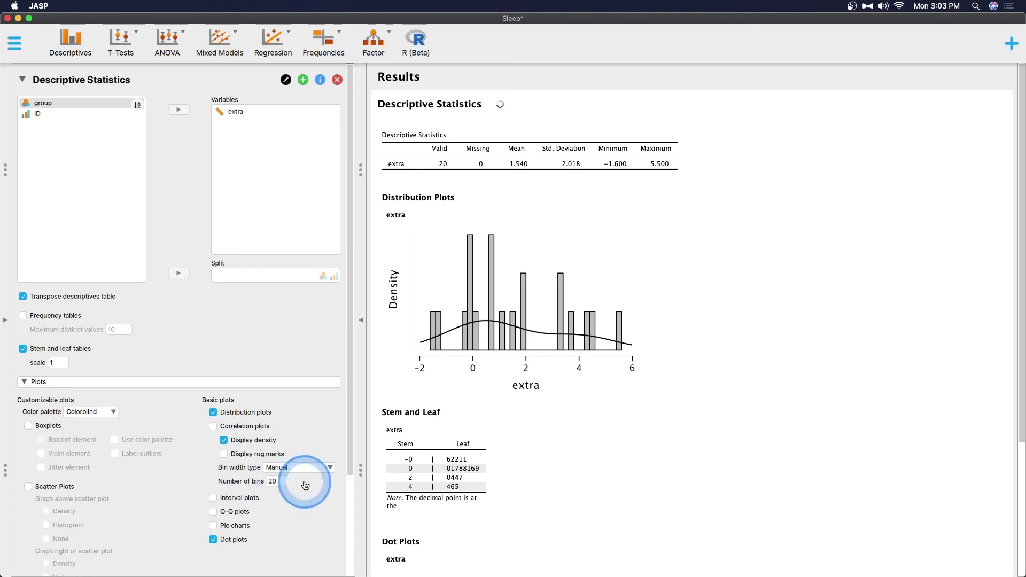
left_click(309, 484)
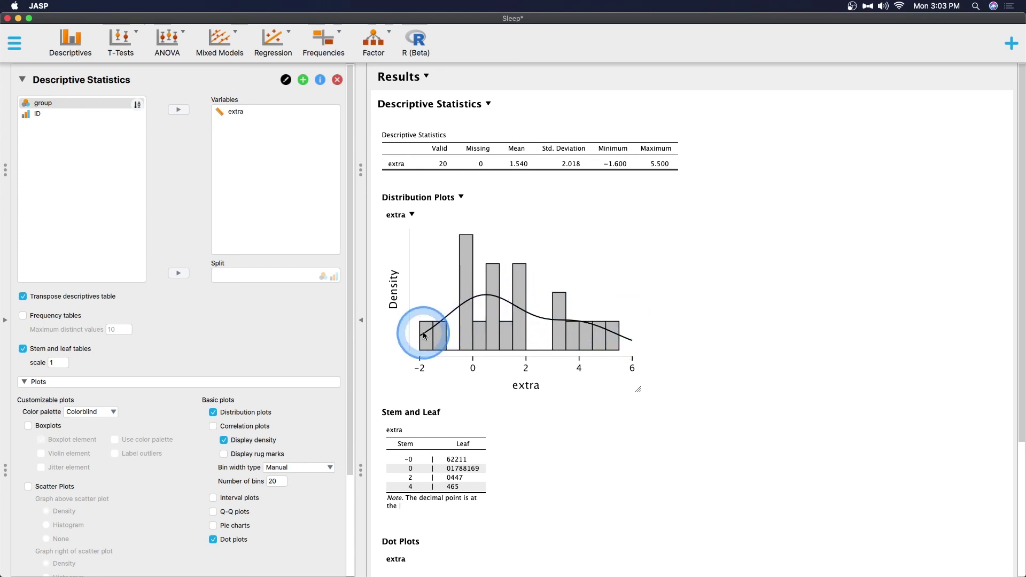
Change the number of bins from 20 to 5.
left_click(281, 482)
type("5")
left_click(289, 482)
left_click(284, 505)
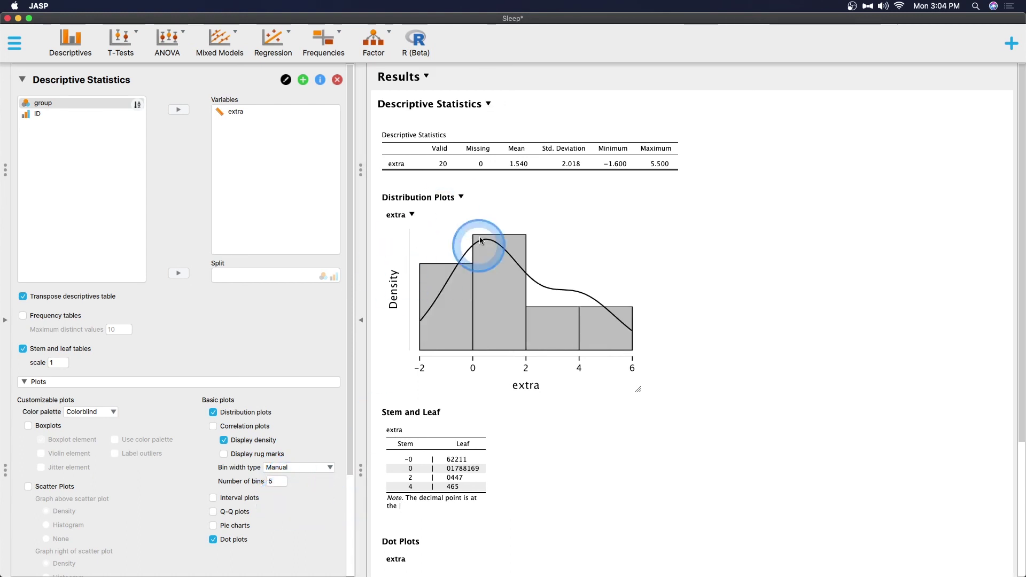